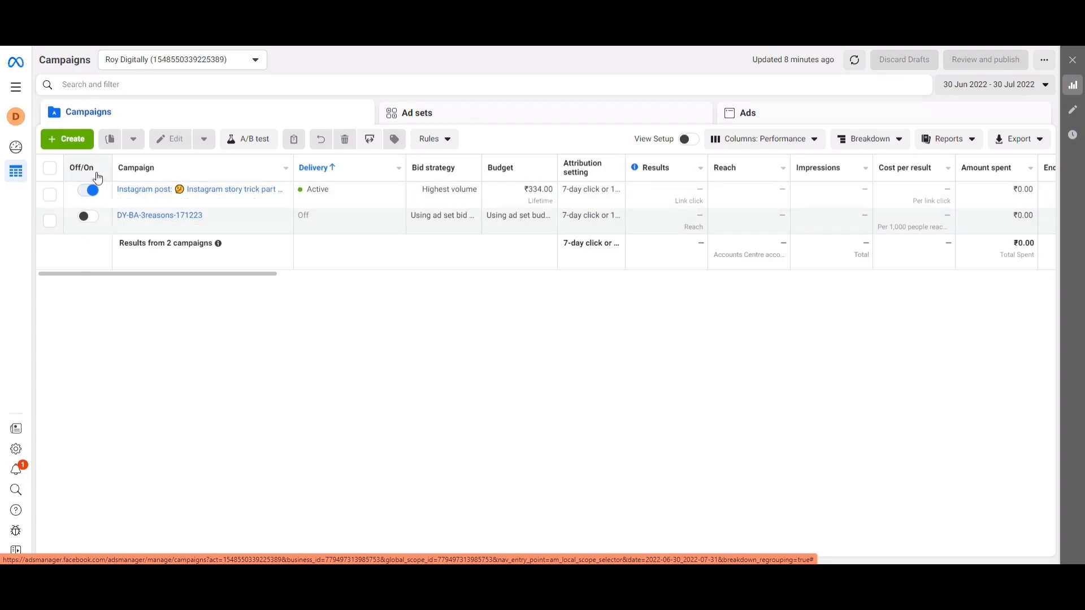
Step: Start a new campaign with the Awareness objective and expand its optional naming section
left_click(64, 141)
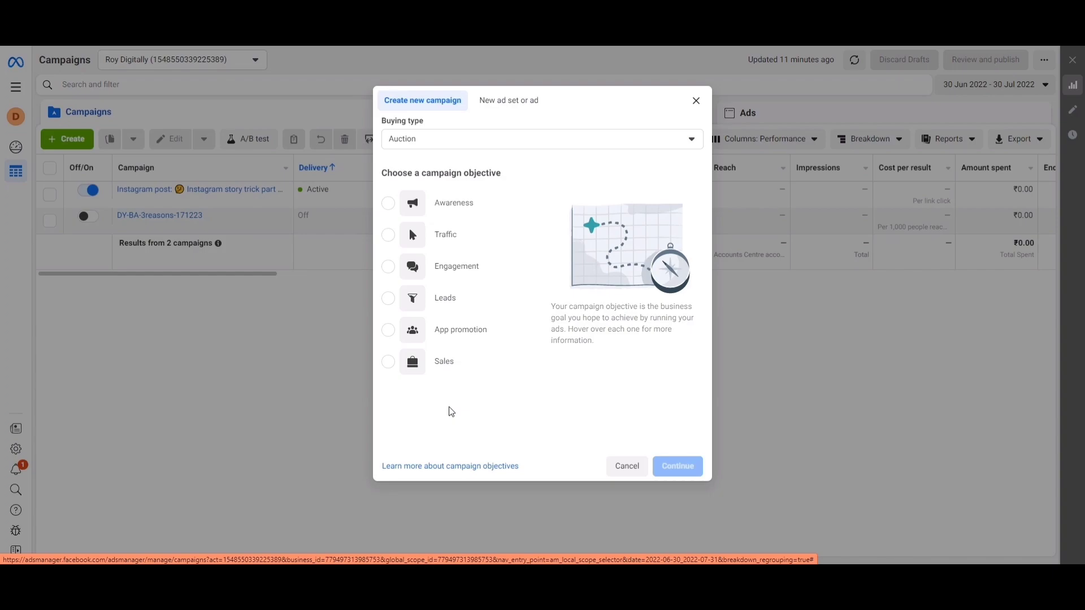
left_click(436, 202)
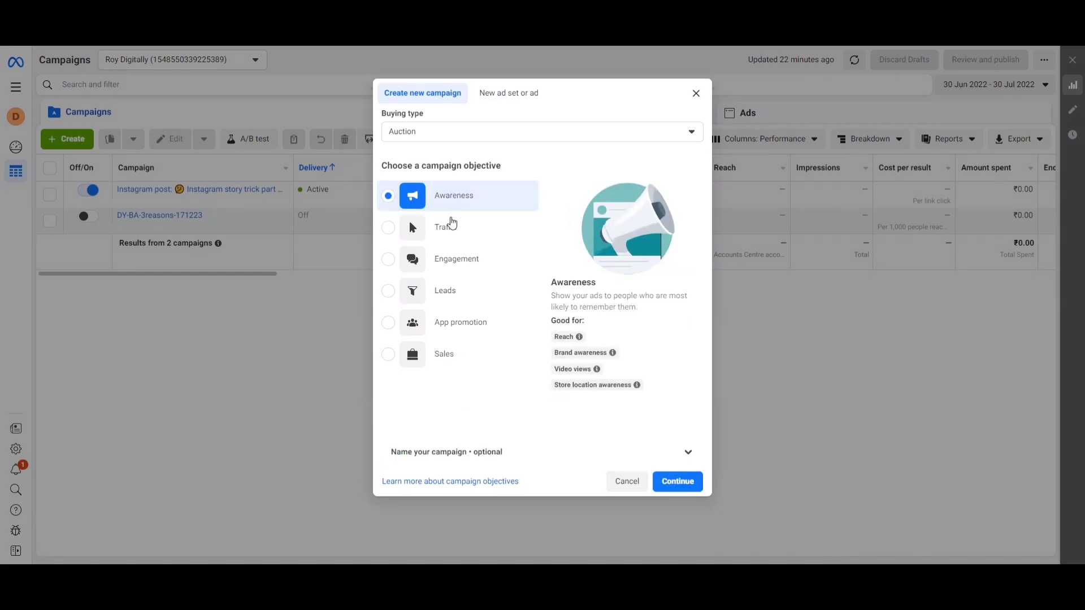
left_click(688, 452)
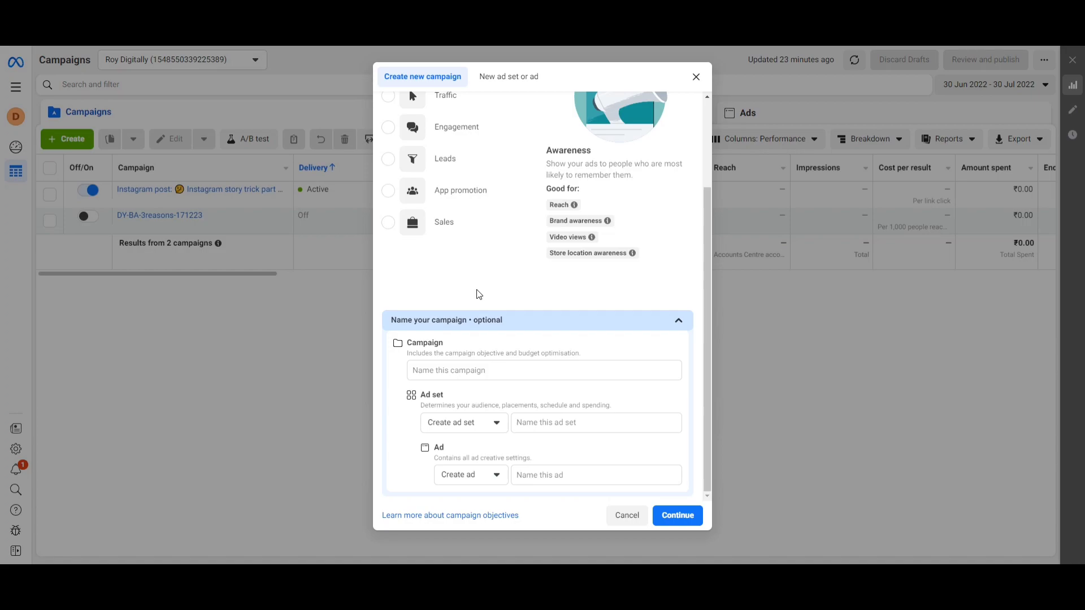
Step: Name the campaign Dy-A-Cosmetic-24122023
left_click(475, 371)
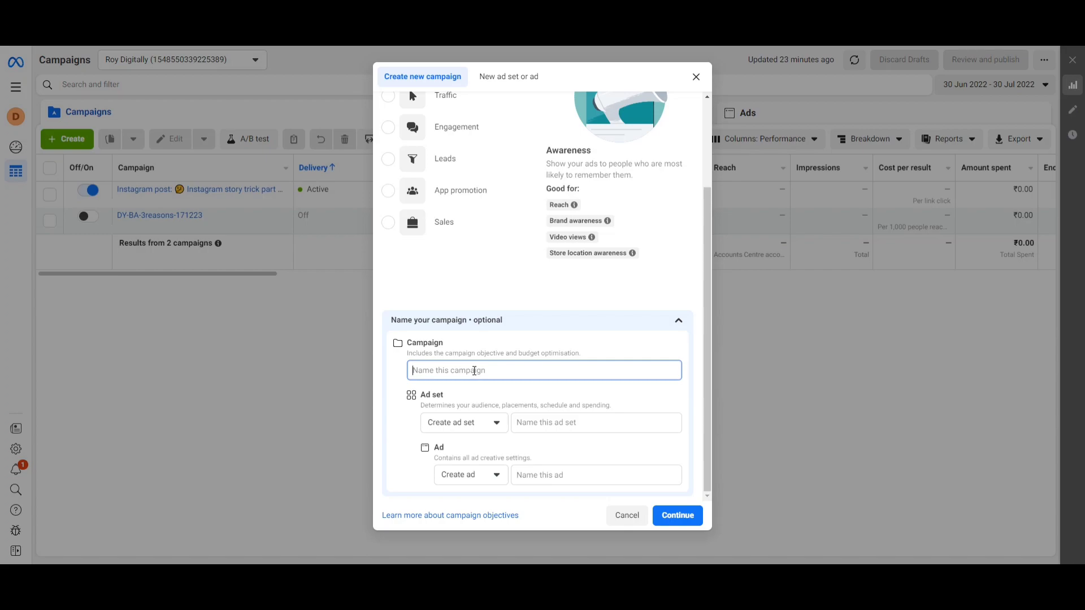
type("Dy")
type("-A")
type("-Cosmetic")
type("-22")
type("12202")
type("3")
Step: Reuse the campaign name for both the ad set and the ad, and create the campaign draft
left_click_drag(512, 371, 400, 376)
key("ctrl+c")
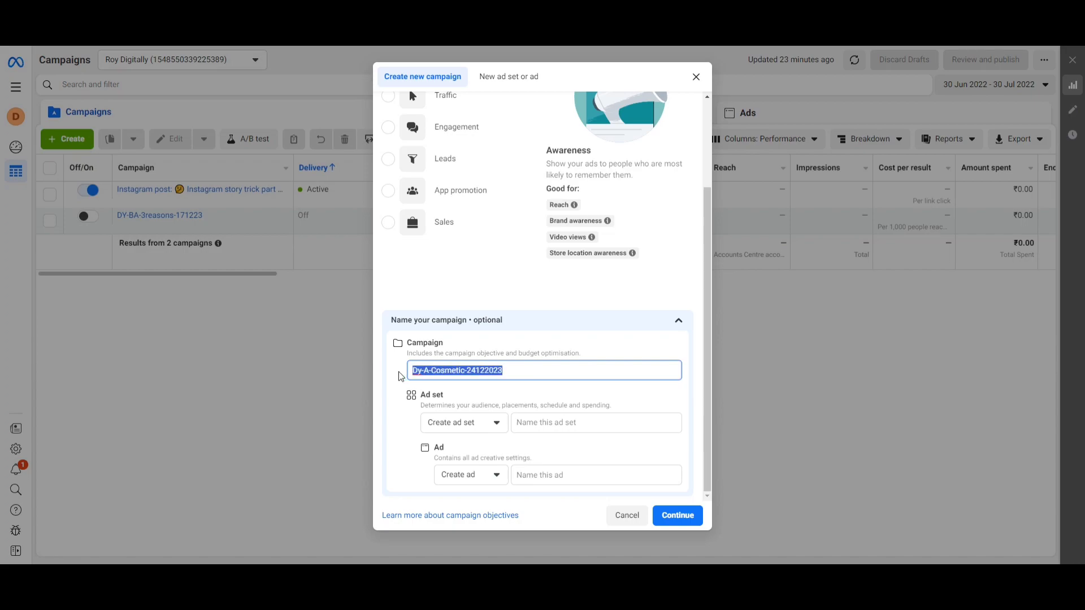
left_click(550, 424)
key("ctrl+v")
left_click(553, 474)
key("ctrl+v")
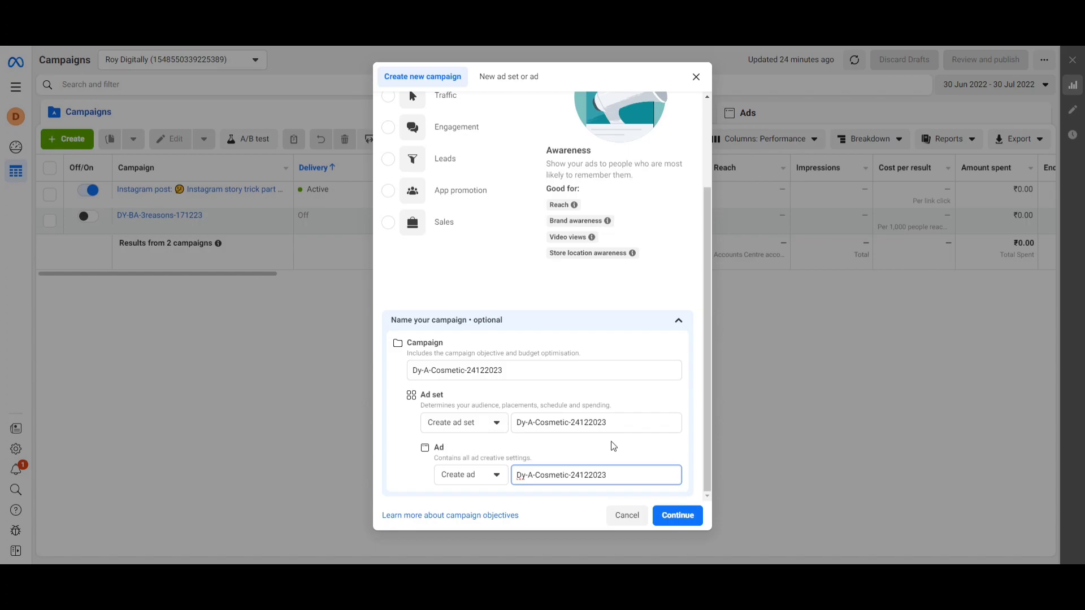
left_click(676, 515)
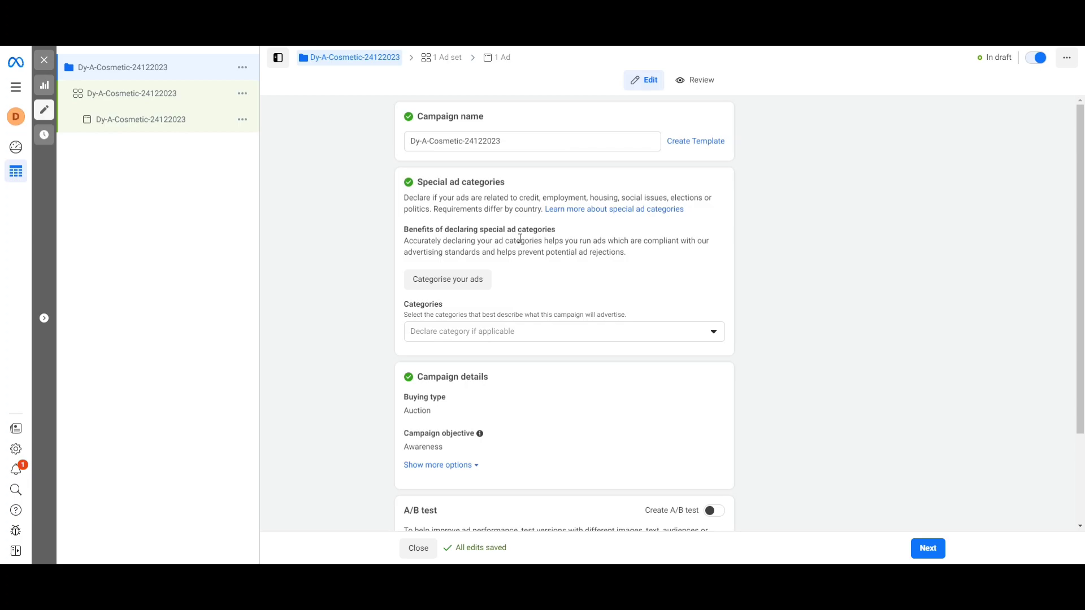
Step: Review the campaign-level settings without changing them and proceed to the ad set settings
scroll(520, 238, "down", 2)
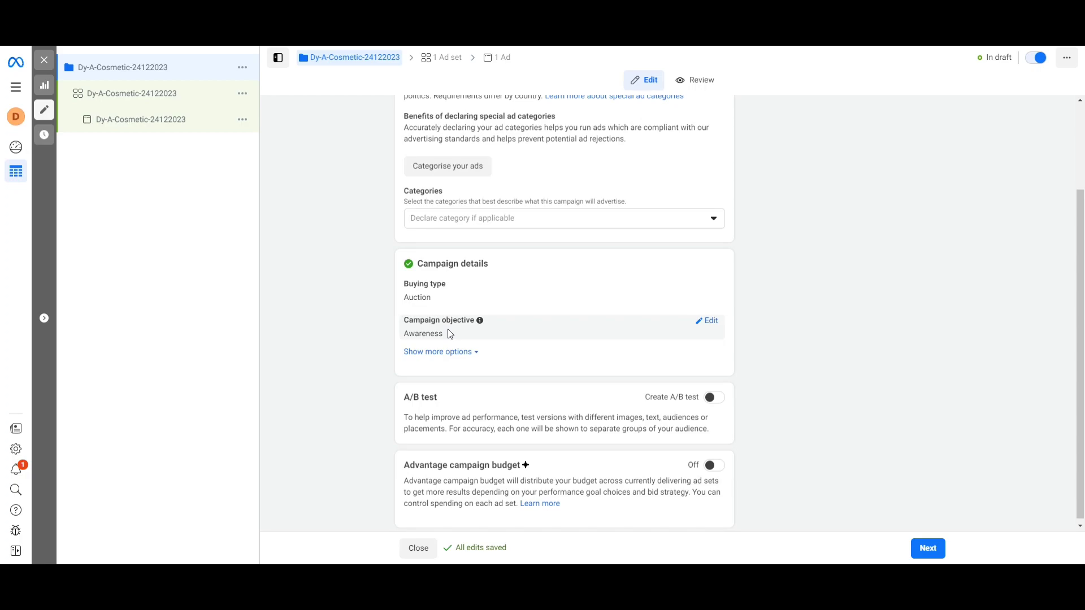
scroll(446, 324, "down", 1)
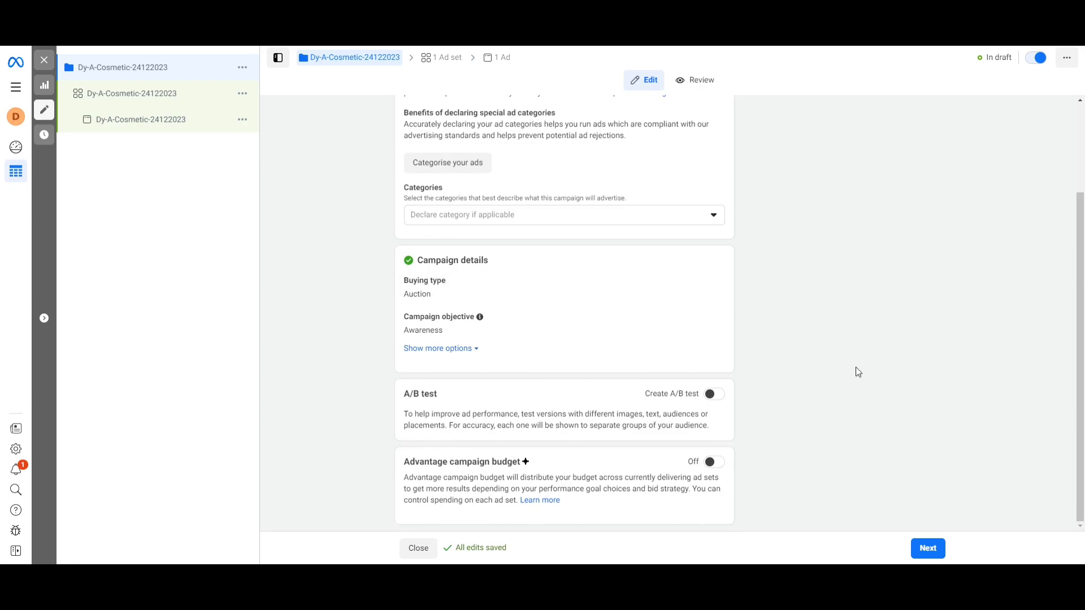
left_click(927, 548)
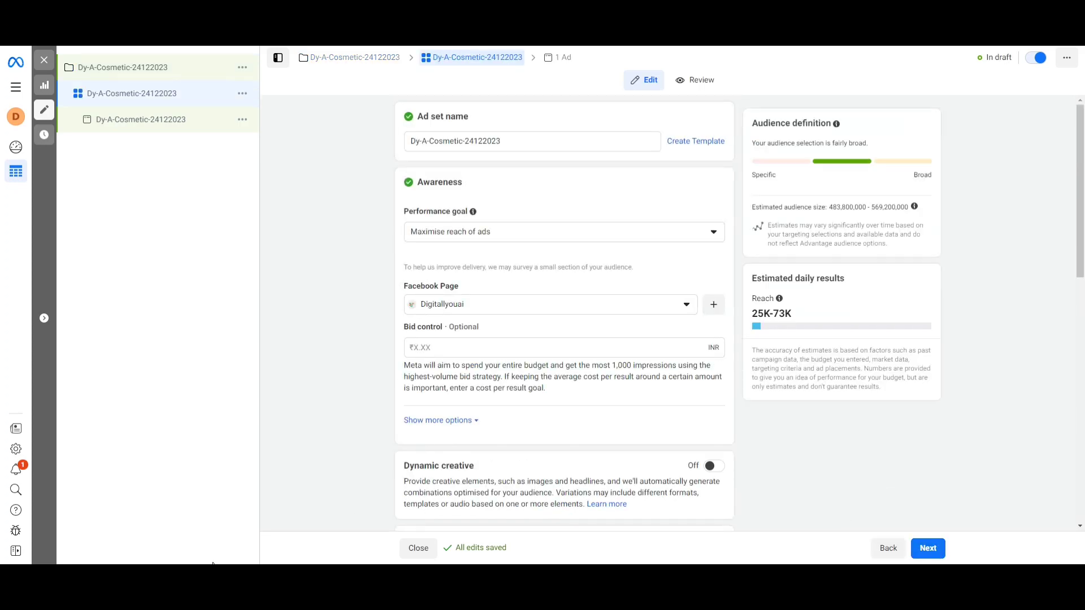
Step: Look over the ad set settings and select Maximise reach of ads as the performance goal
scroll(564, 316, "down", 10)
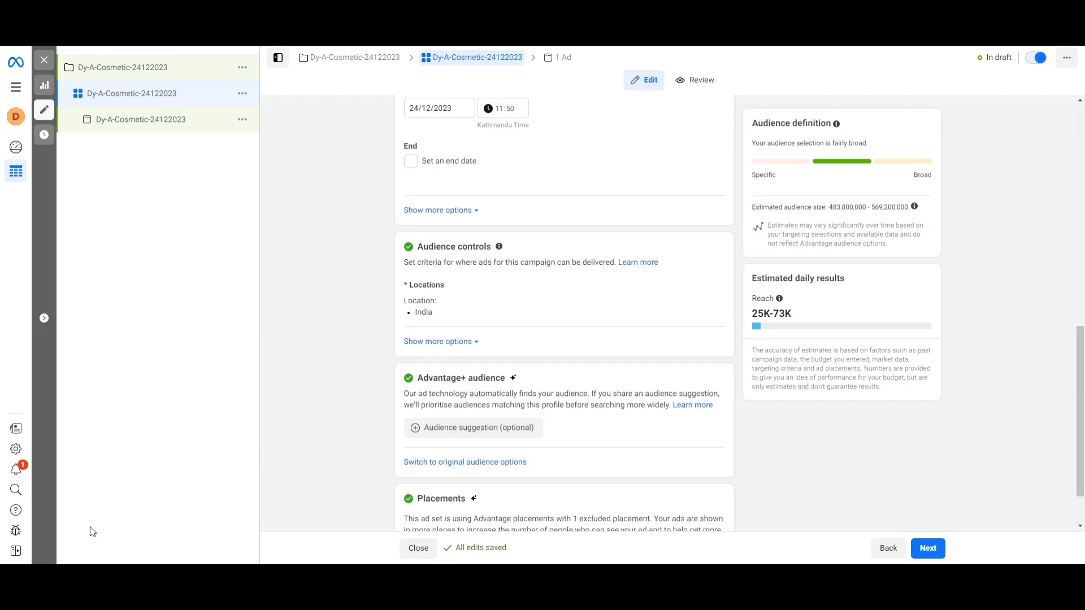
scroll(515, 378, "up", 10)
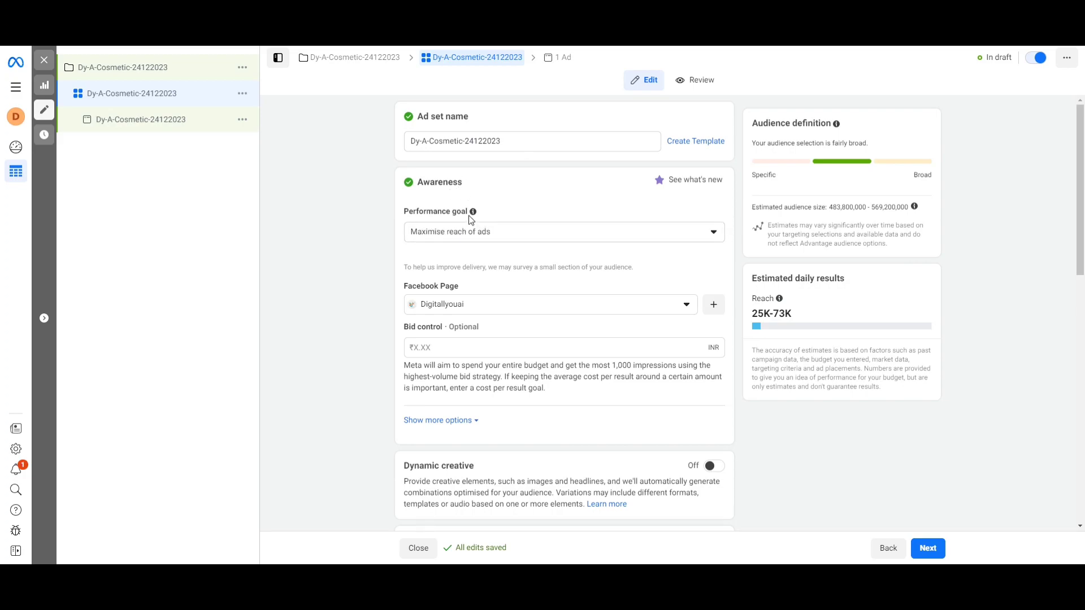
mouse_move(476, 216)
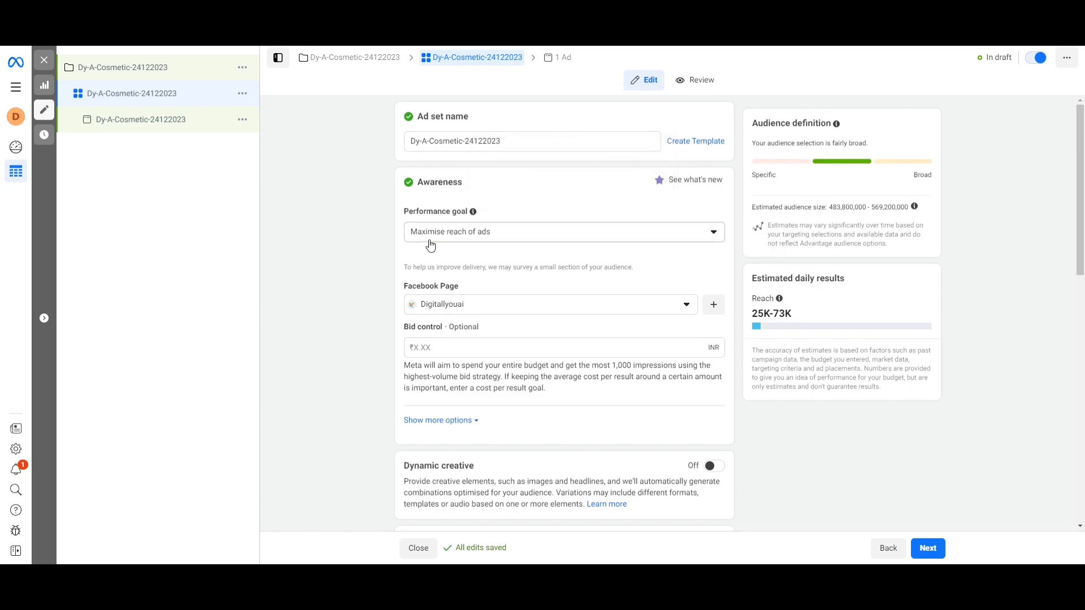
left_click(518, 234)
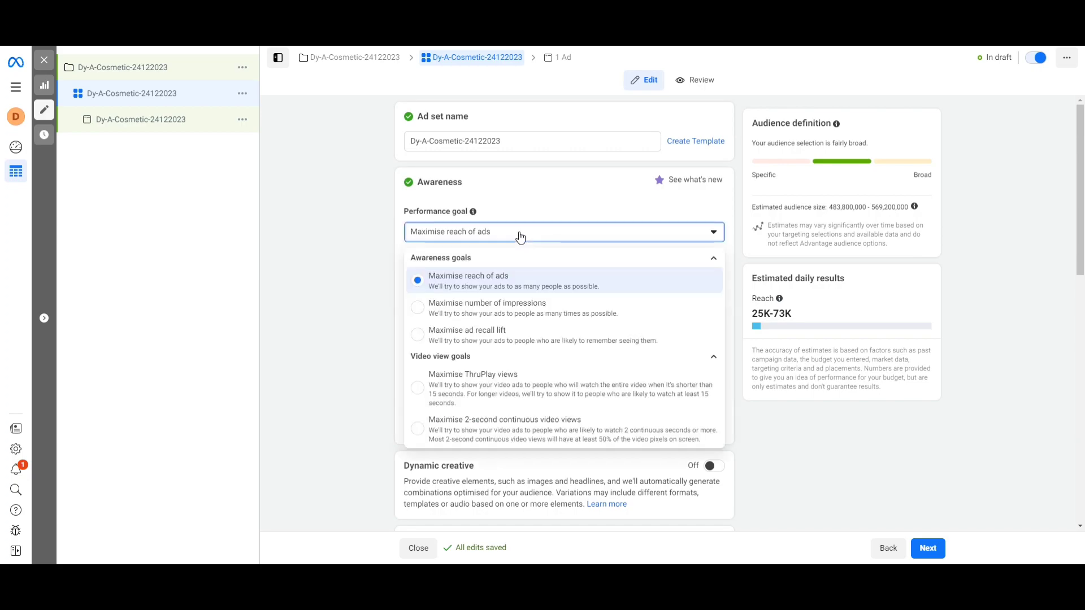
left_click(477, 283)
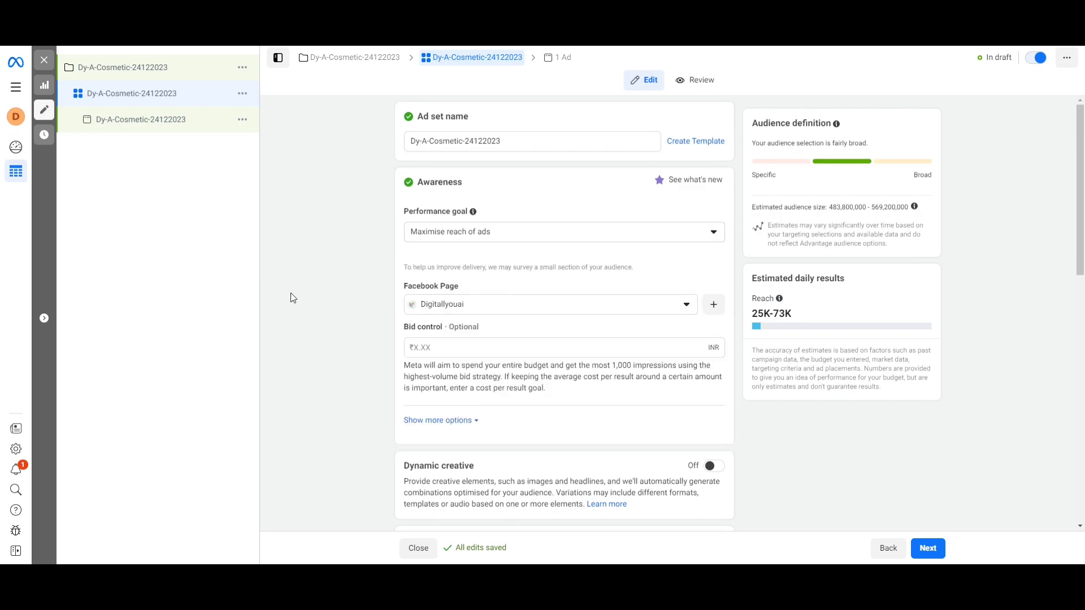
Step: Set the ad set's daily budget to ₹500
scroll(291, 298, "down", 1)
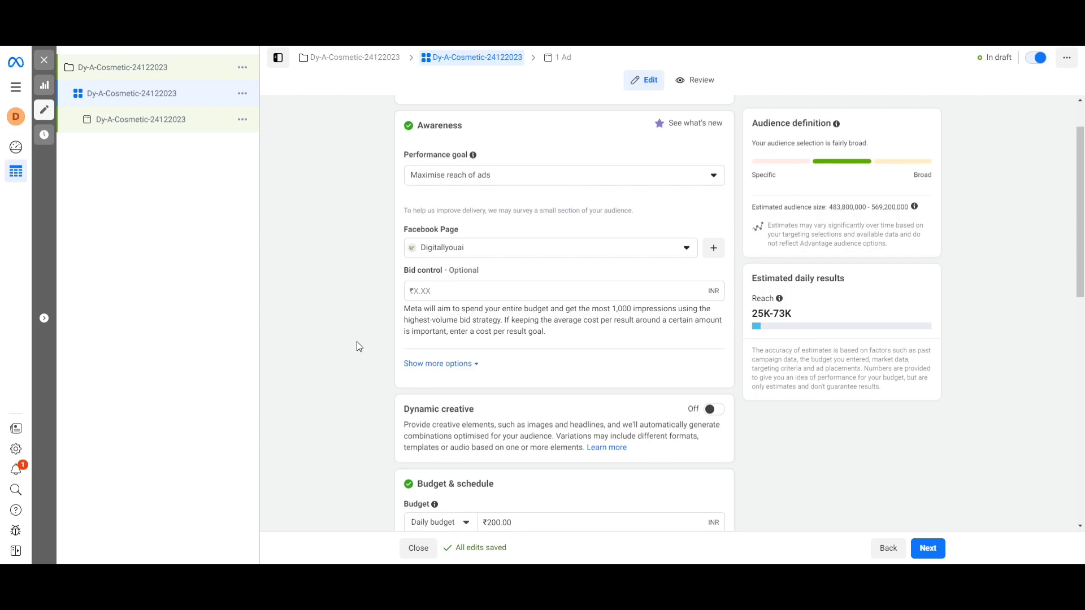
scroll(357, 346, "down", 3)
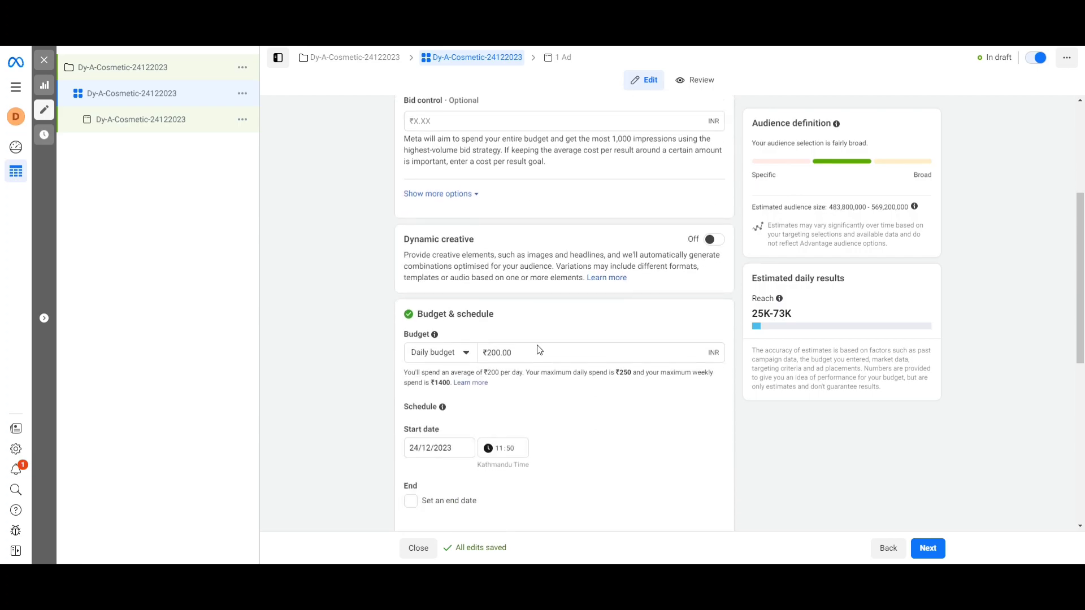
scroll(538, 349, "down", 1)
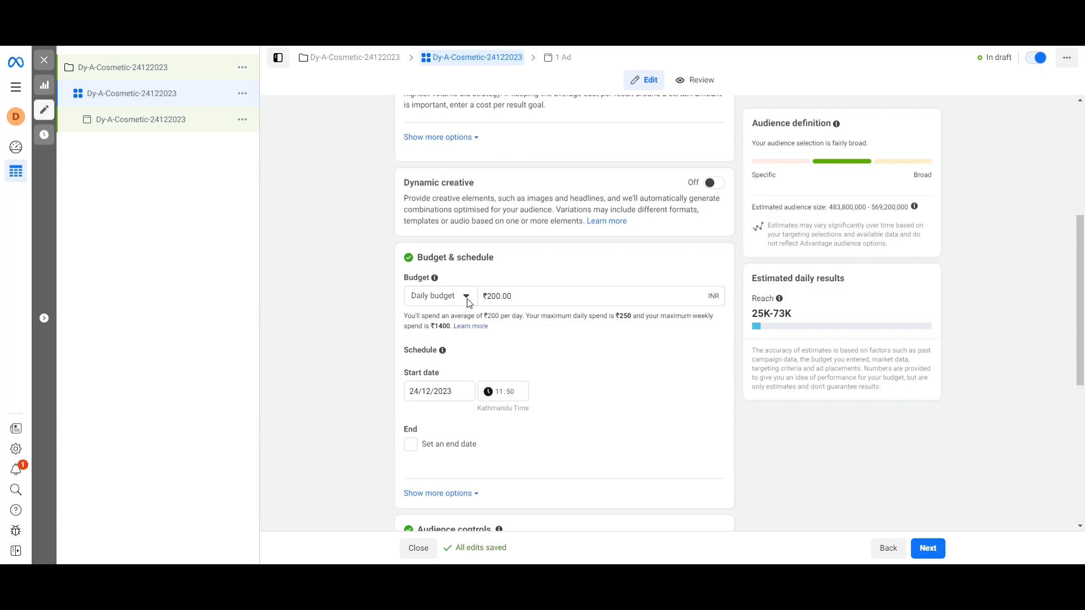
left_click(522, 297)
key("BackSpace")
key("BackSpace")
key("BackSpace")
key("BackSpace")
key("BackSpace")
key("BackSpace")
type("500")
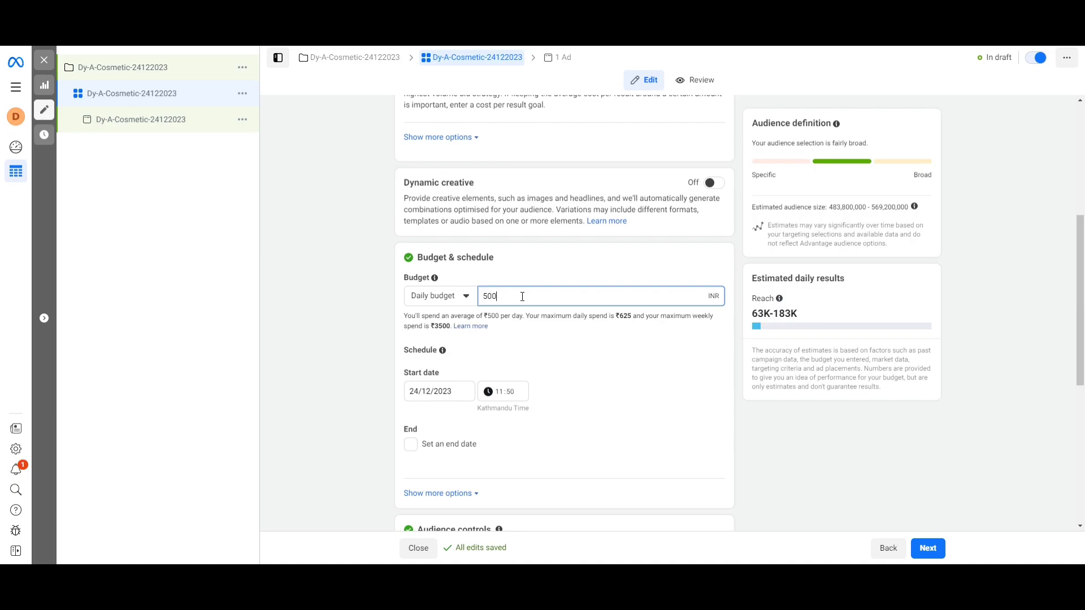
Step: Try a lifetime budget of ₹2,000 for the ad set
left_click(464, 298)
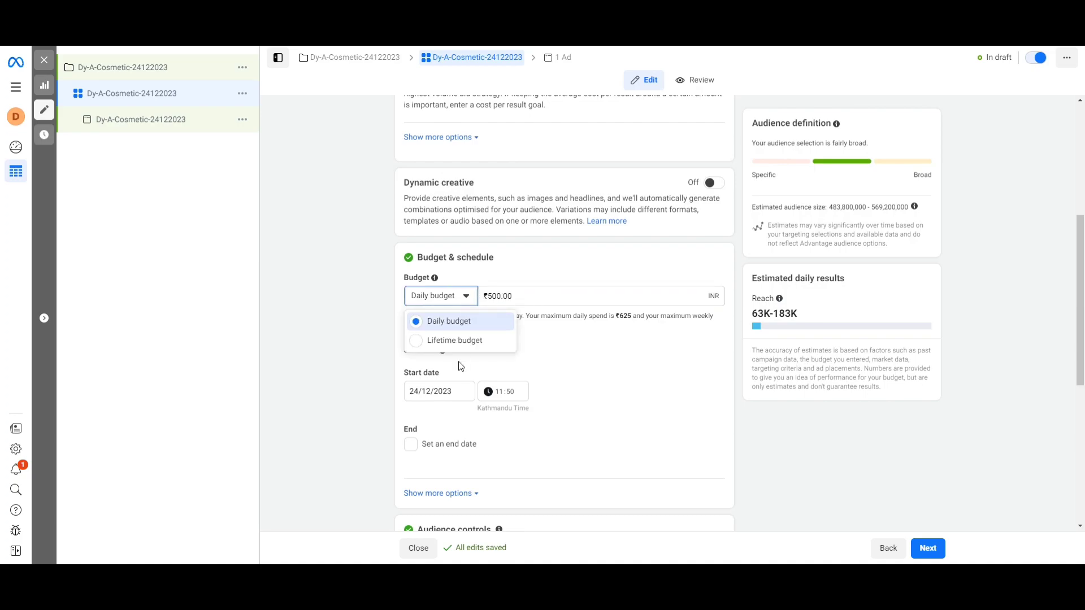
left_click(452, 341)
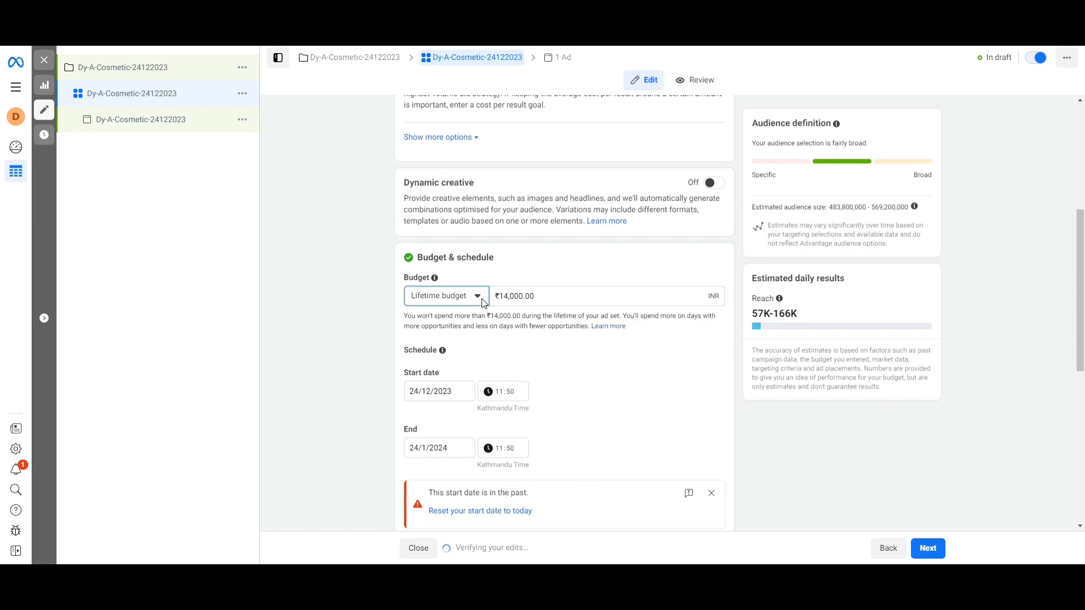
scroll(542, 368, "down", 1)
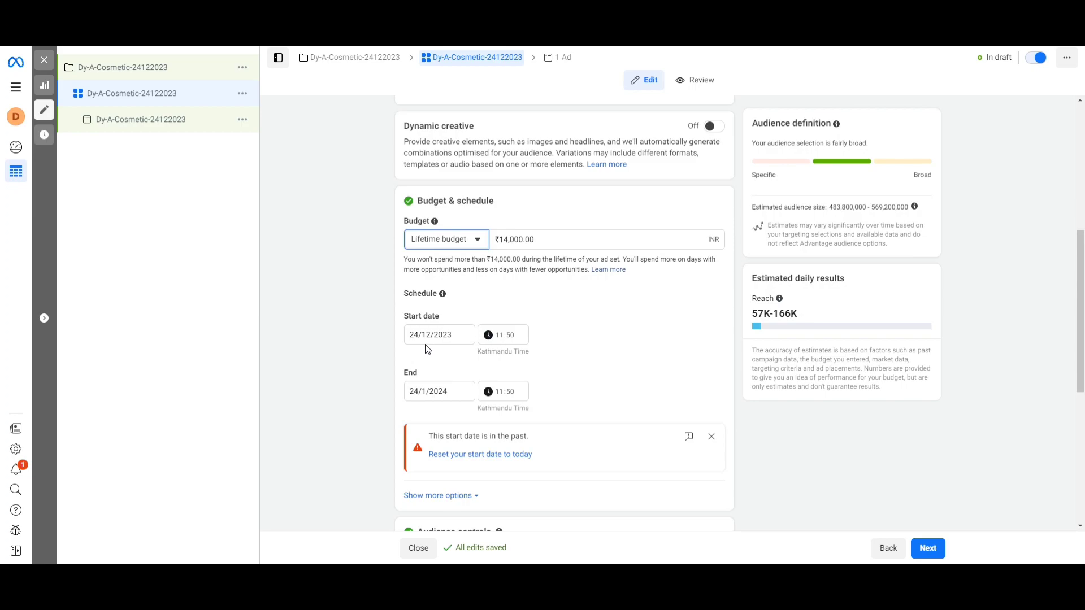
left_click(547, 243)
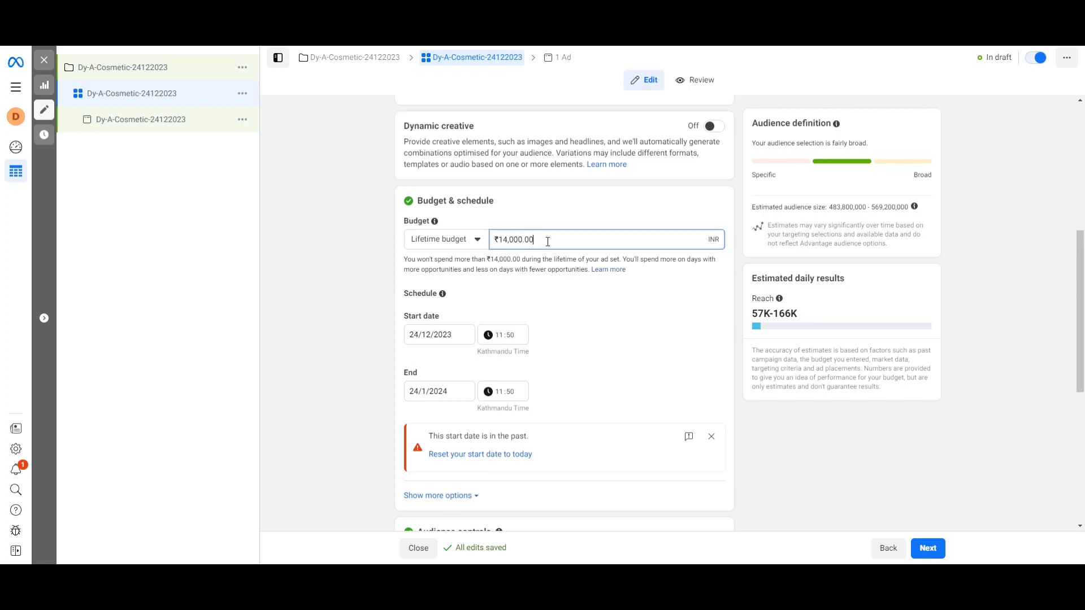
key("BackSpace")
key("BackSpace")
key("BackSpace")
key("BackSpace")
key("BackSpace")
key("BackSpace")
key("BackSpace")
key("BackSpace")
key("BackSpace")
key("BackSpace")
type("2000")
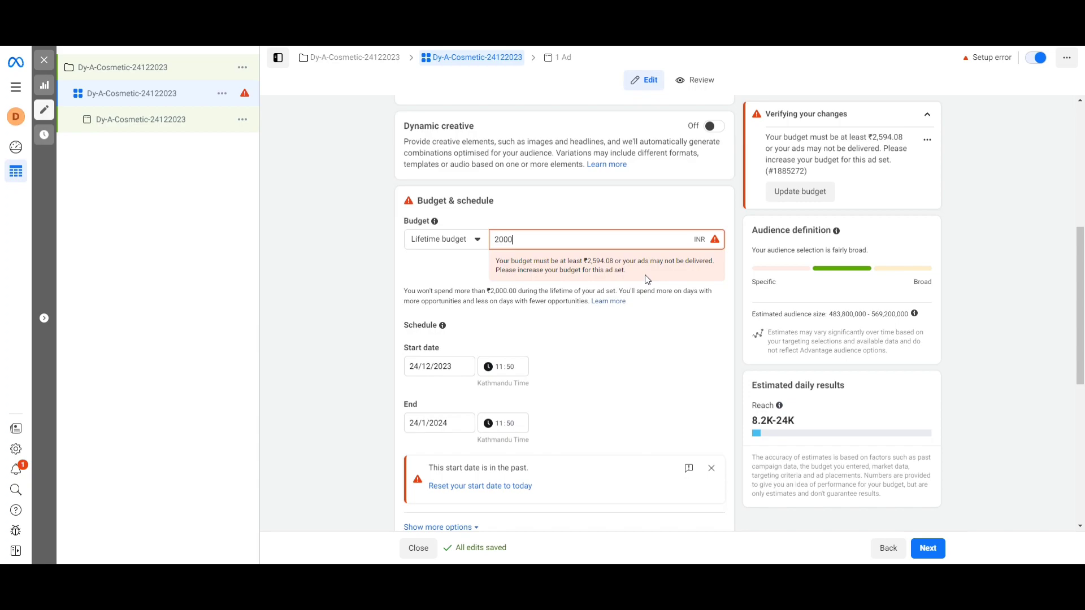
Step: Switch the ad set's budget type back to Daily budget
left_click(351, 258)
left_click(477, 239)
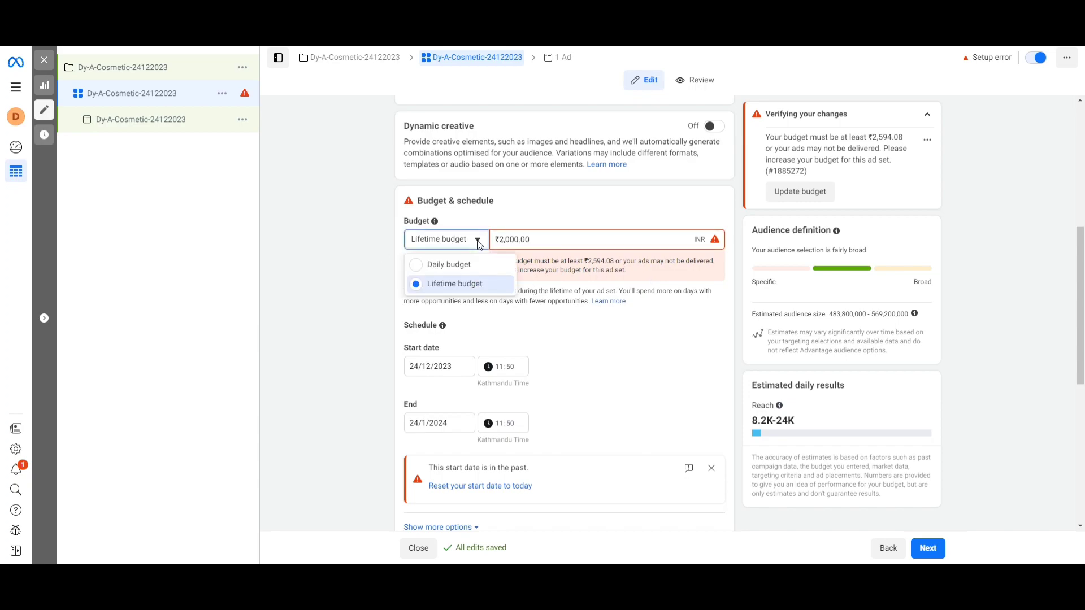
left_click(419, 265)
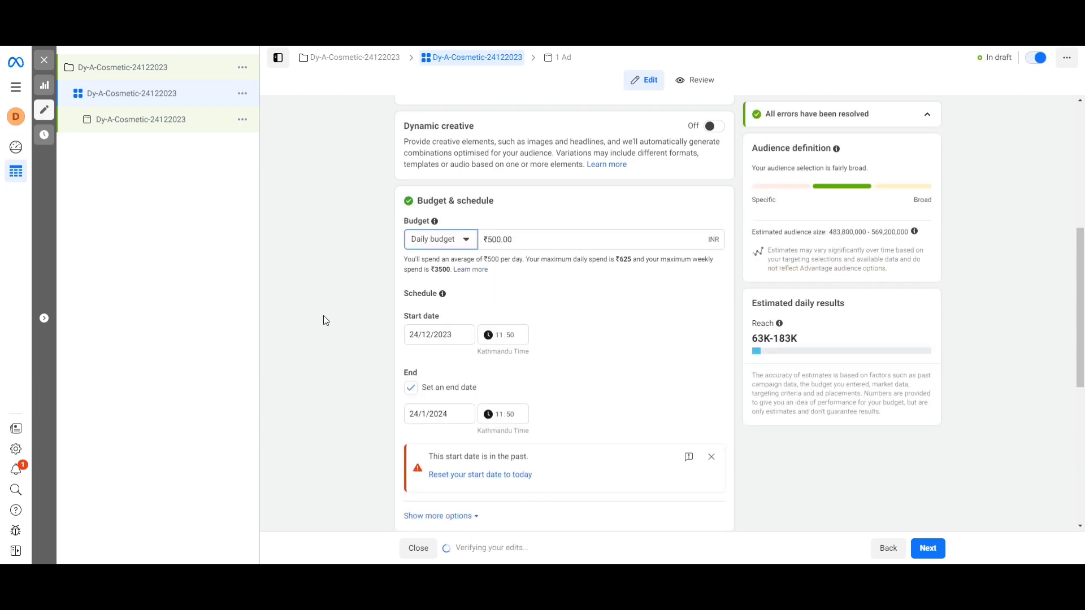
Step: Schedule the ad set to start on 25/12/2023 and end on 27/1/2024
scroll(417, 271, "down", 2)
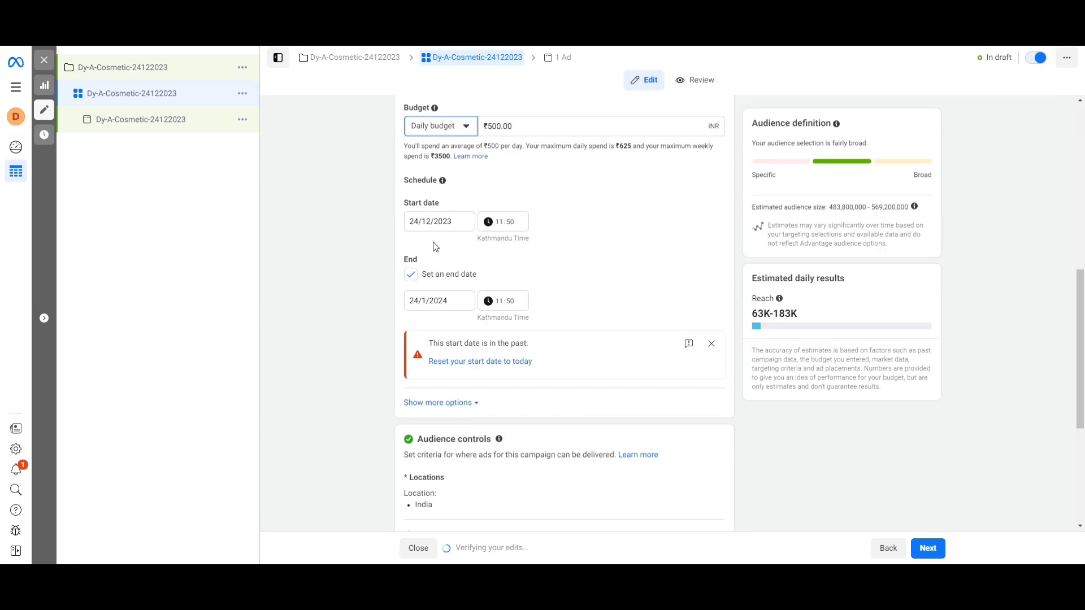
left_click(417, 221)
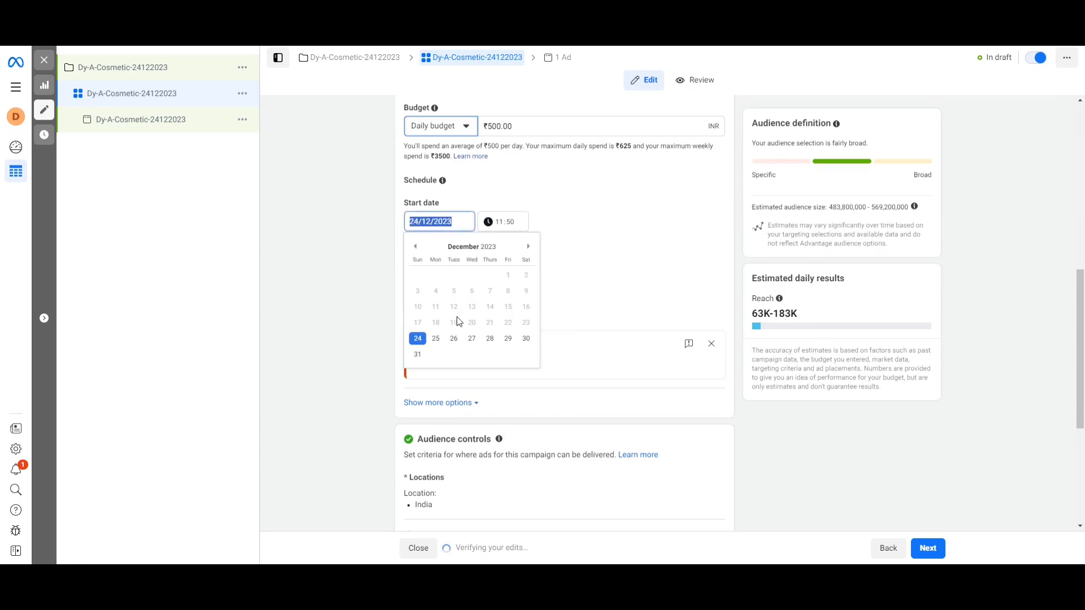
left_click(436, 339)
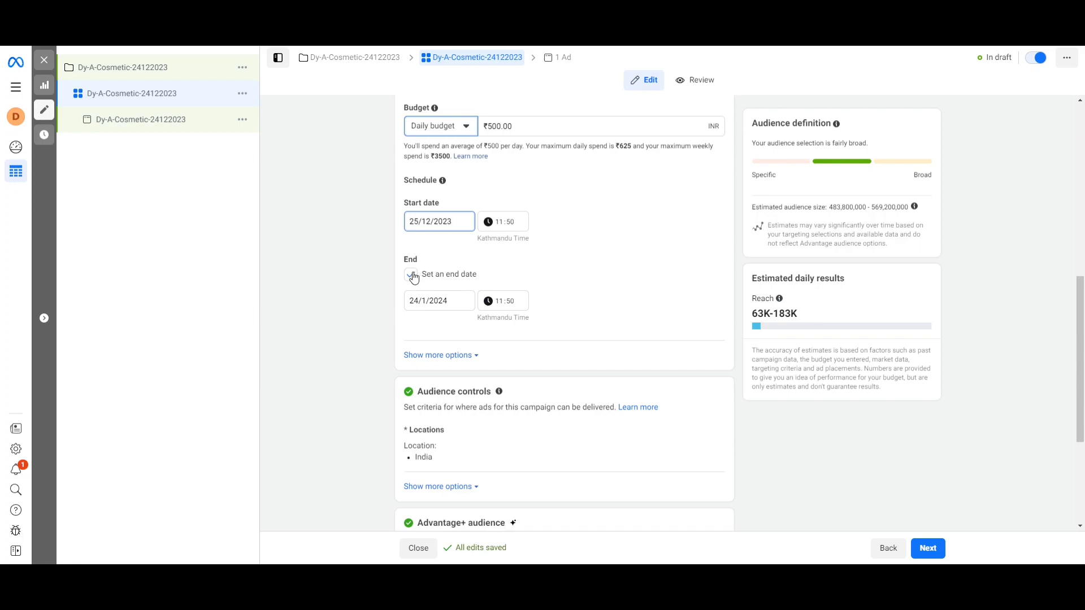
left_click(435, 301)
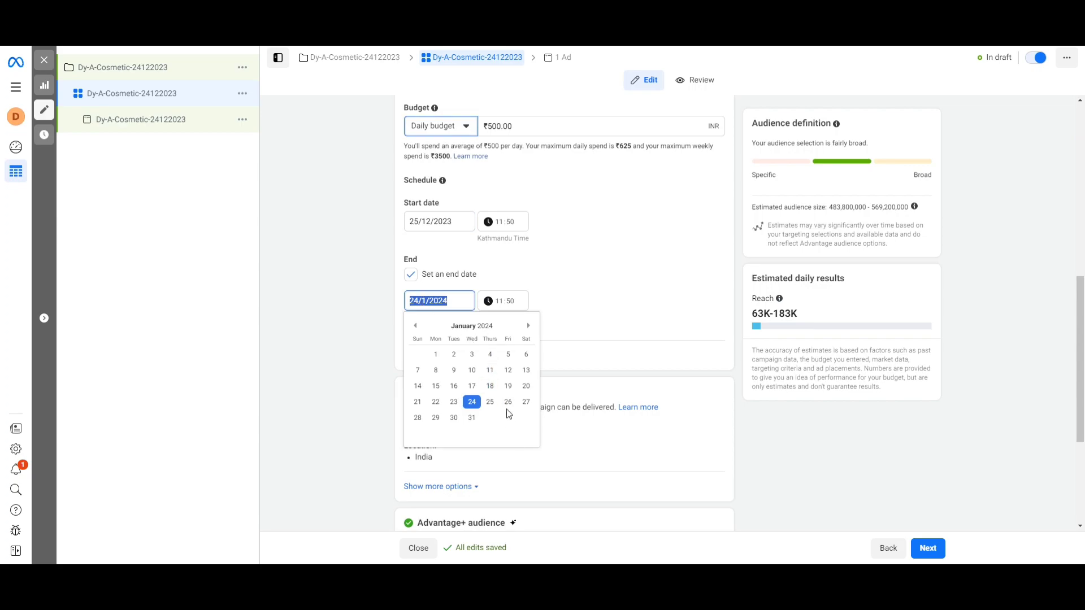
left_click(526, 402)
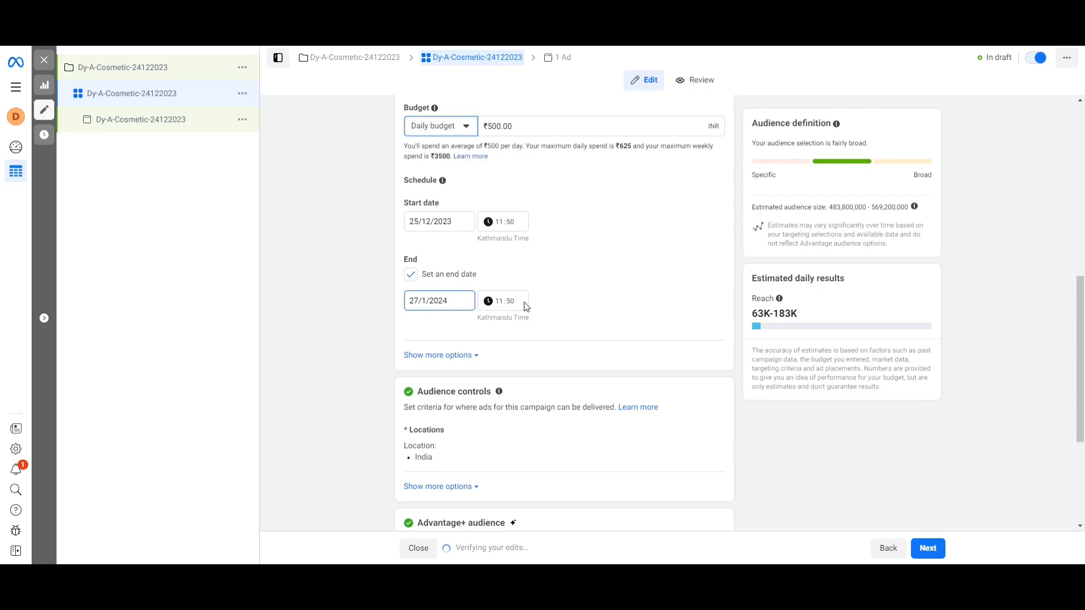
Step: Change the audience location under Audience controls from the whole country to Maharashtra, India
scroll(322, 348, "down", 3)
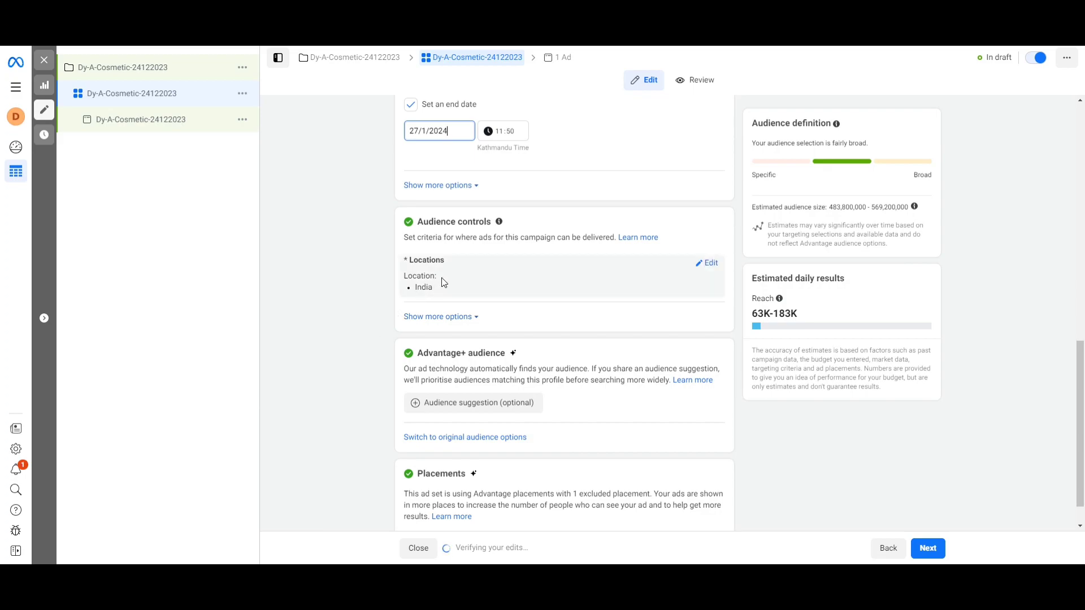
left_click(711, 263)
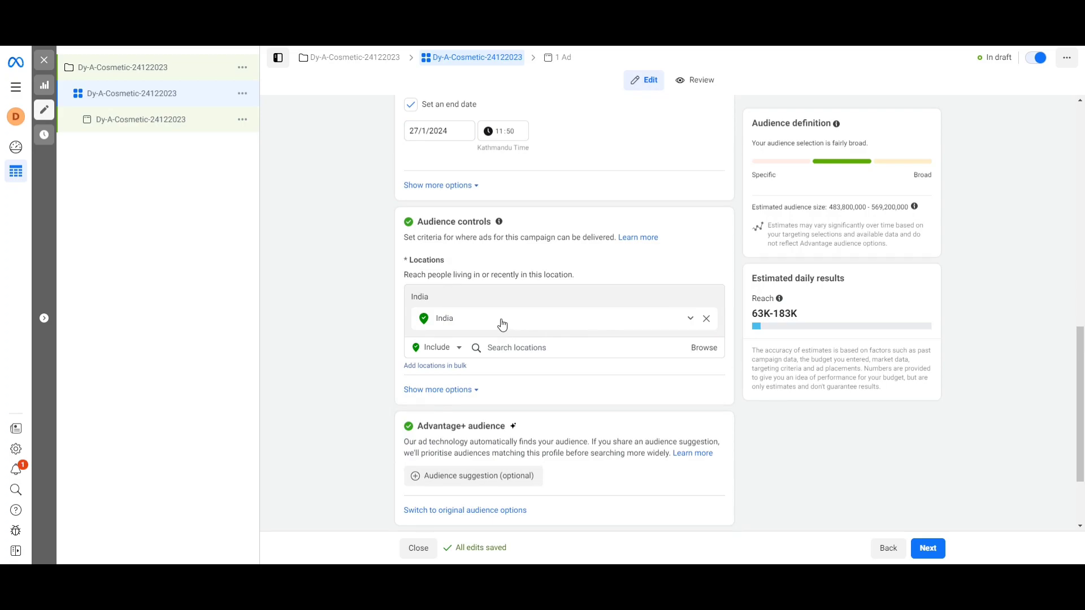
left_click(514, 348)
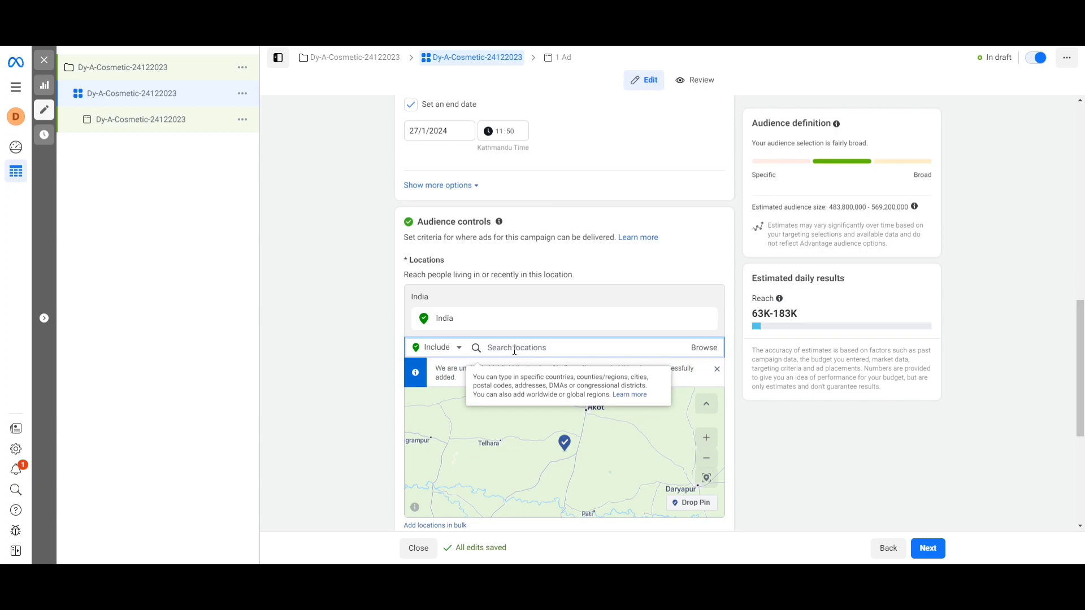
type("ma")
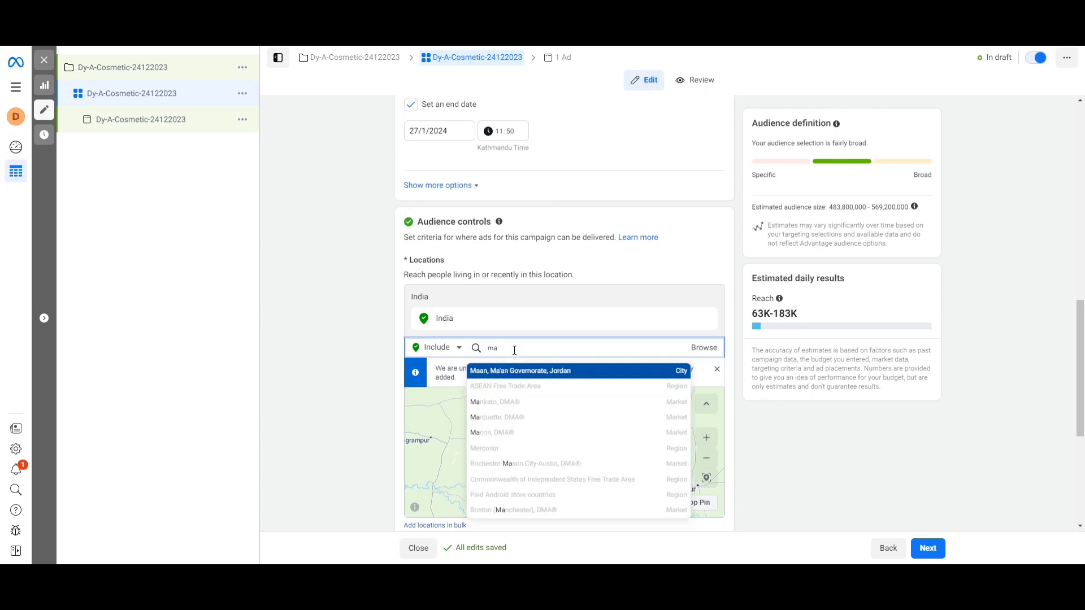
type("hara")
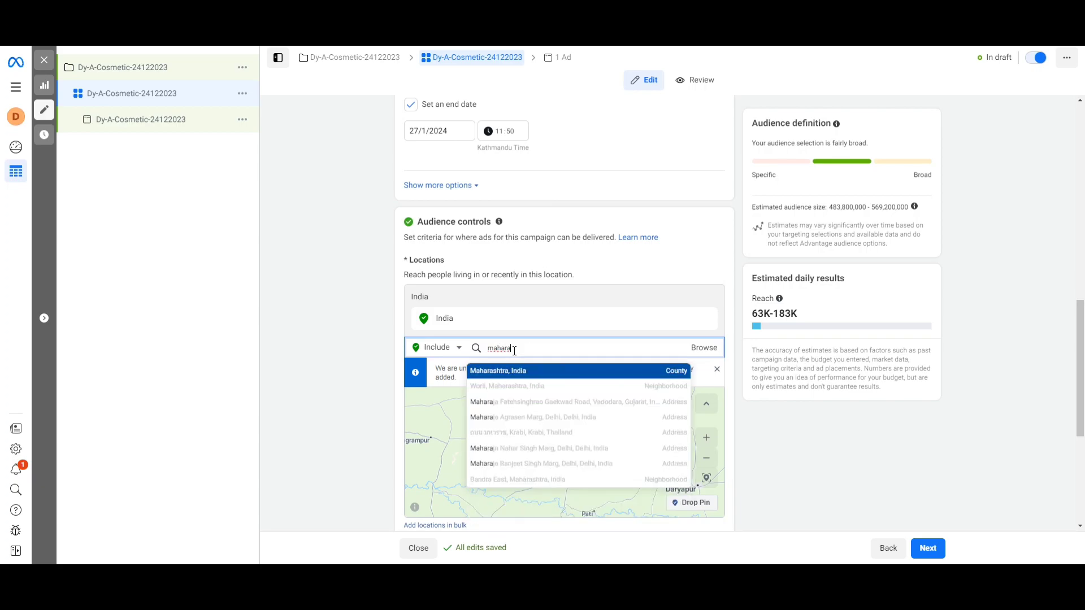
left_click(497, 373)
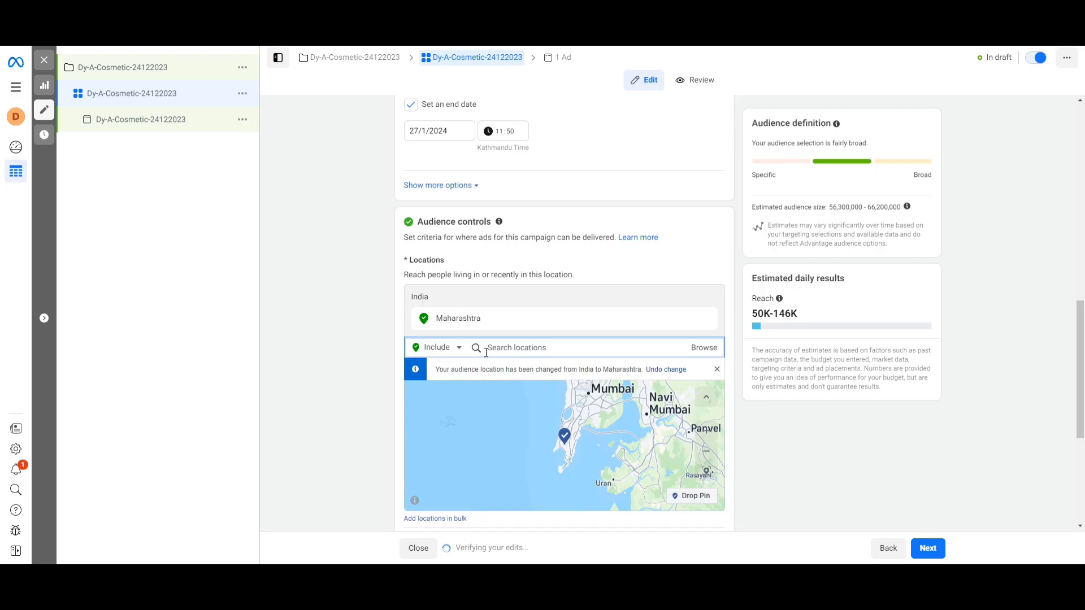
left_click_drag(634, 435, 537, 516)
left_click_drag(576, 429, 624, 413)
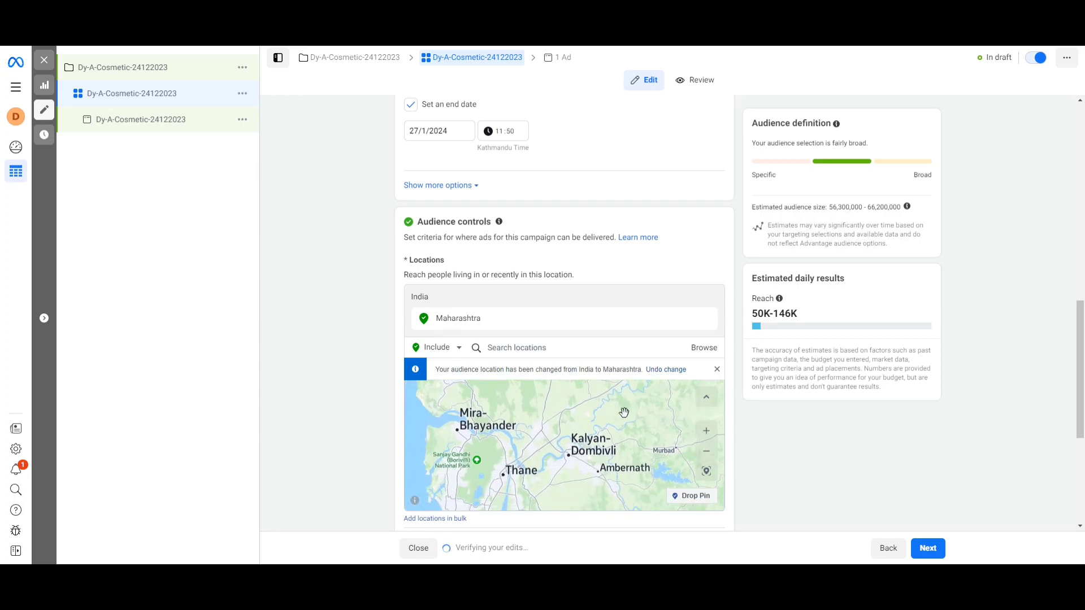
left_click_drag(565, 438, 609, 365)
left_click_drag(635, 468, 618, 436)
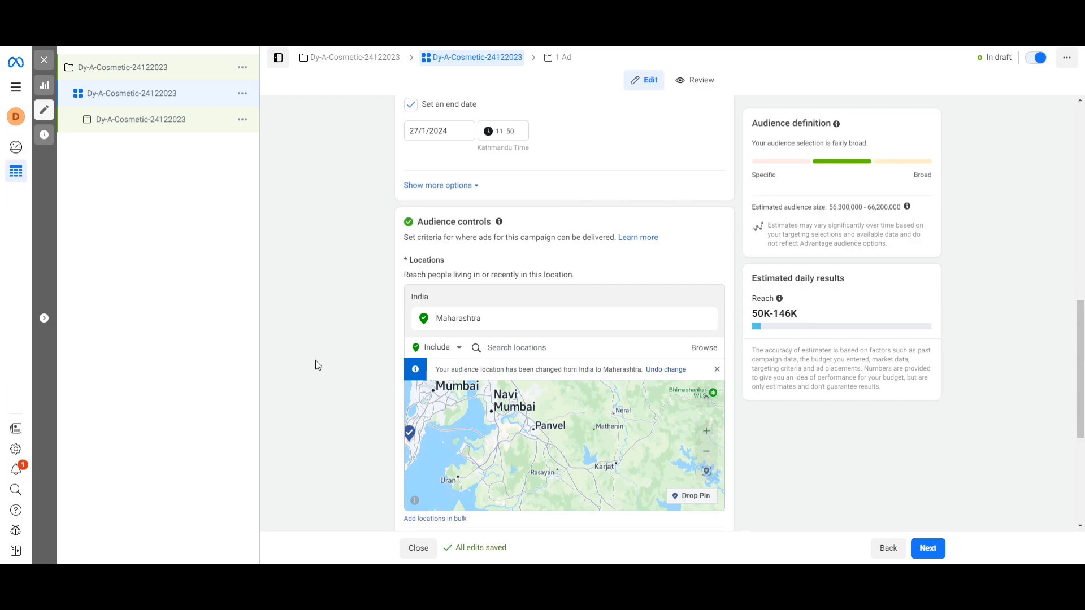
Step: Add an audience suggestion to the Advantage+ audience and set its age range to 40 to 65+
scroll(364, 393, "down", 5)
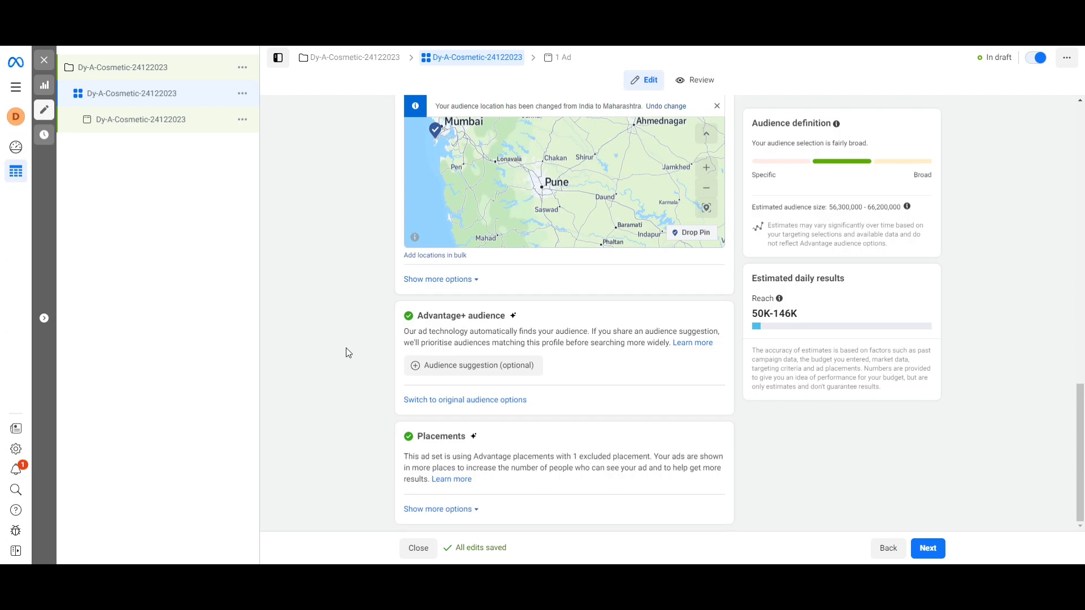
left_click(460, 366)
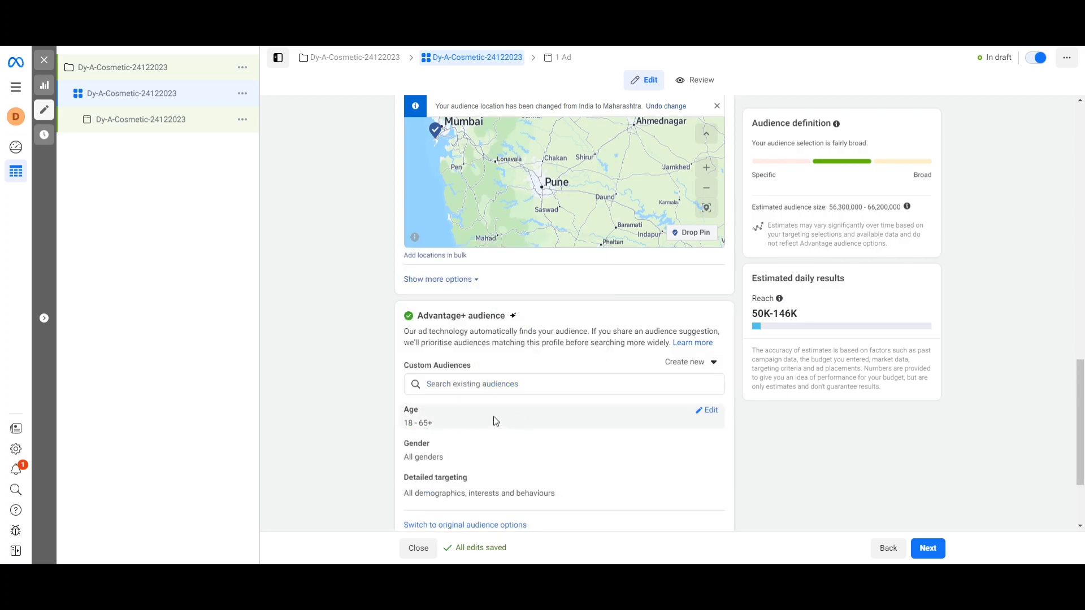
scroll(485, 412, "down", 1)
mouse_move(492, 362)
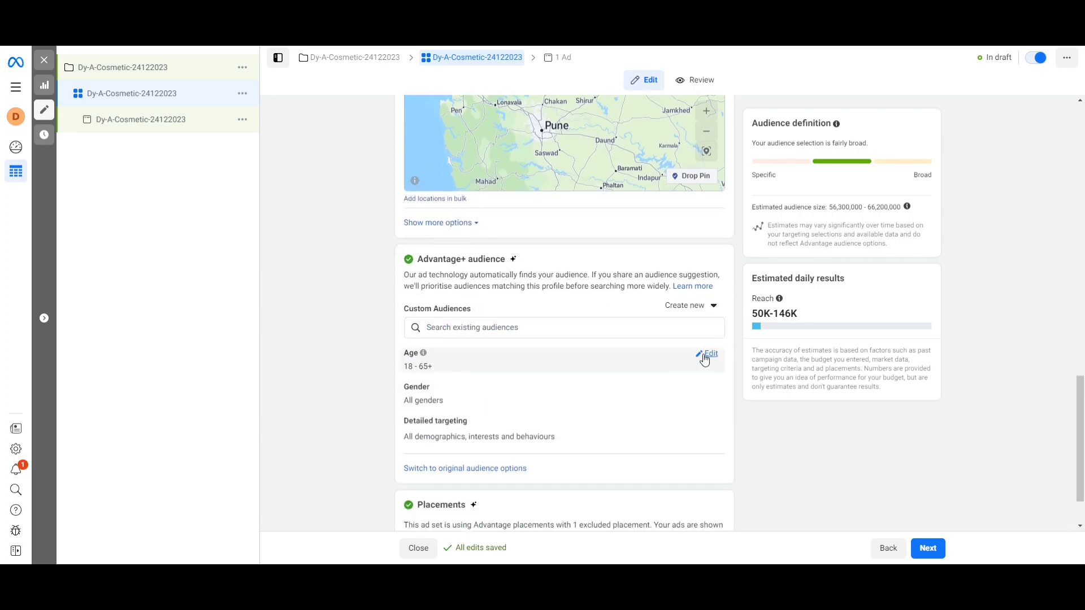
left_click(710, 355)
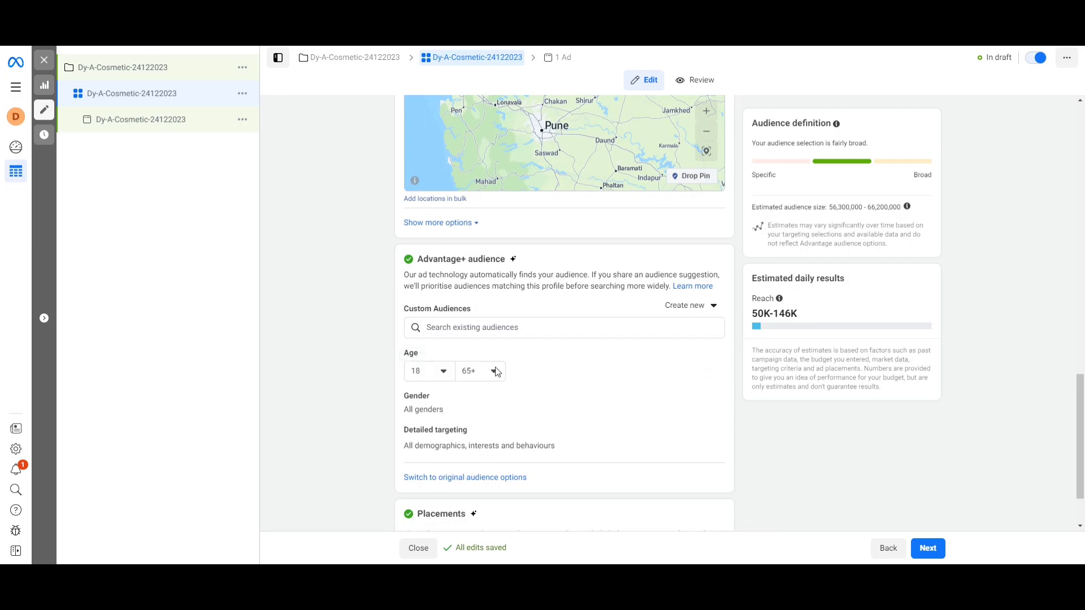
left_click(445, 376)
scroll(435, 463, "down", 6)
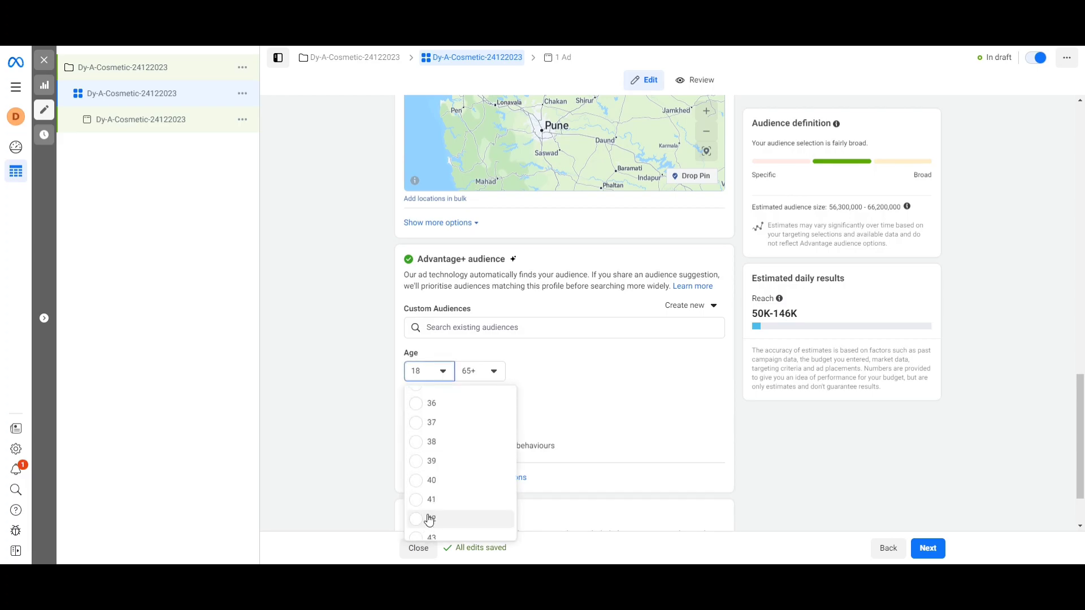
left_click(416, 480)
left_click(493, 372)
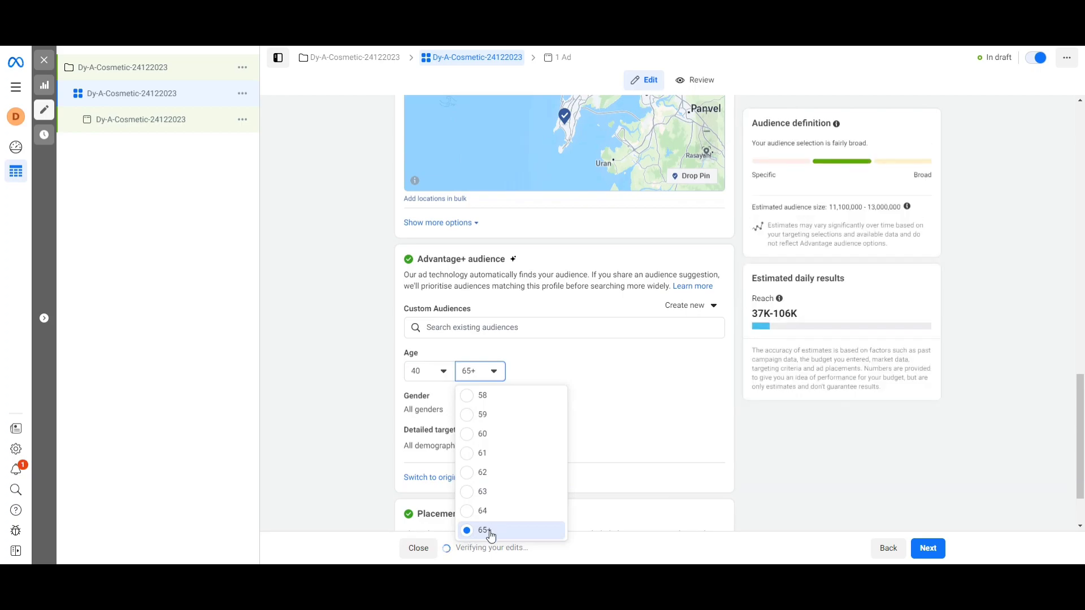
left_click(489, 532)
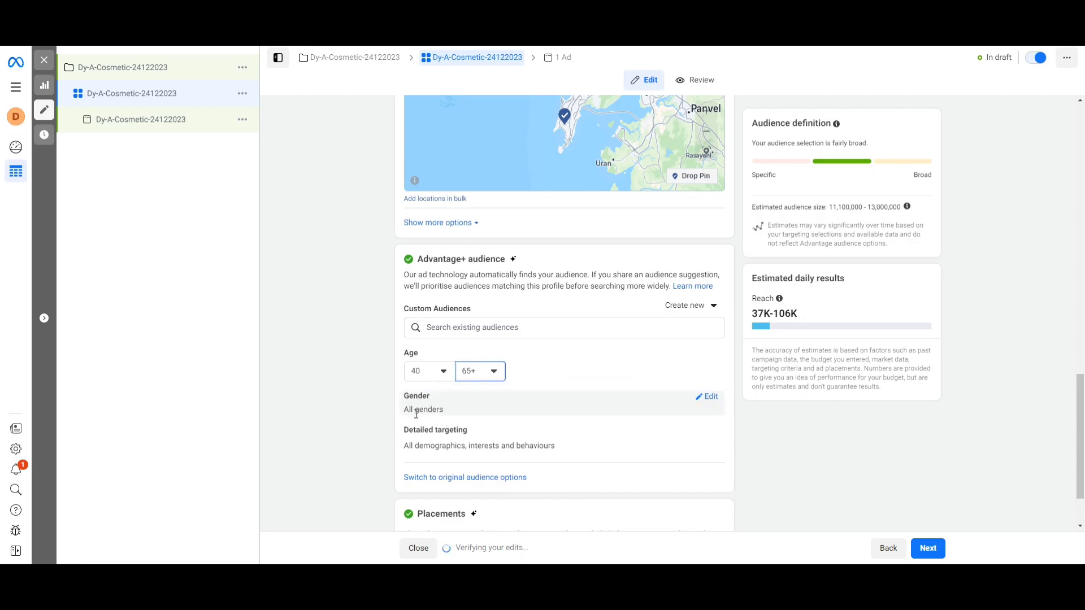
Step: Open the gender and detailed targeting options for editing, and look through detailed targeting suggestions for "dental"
left_click(707, 397)
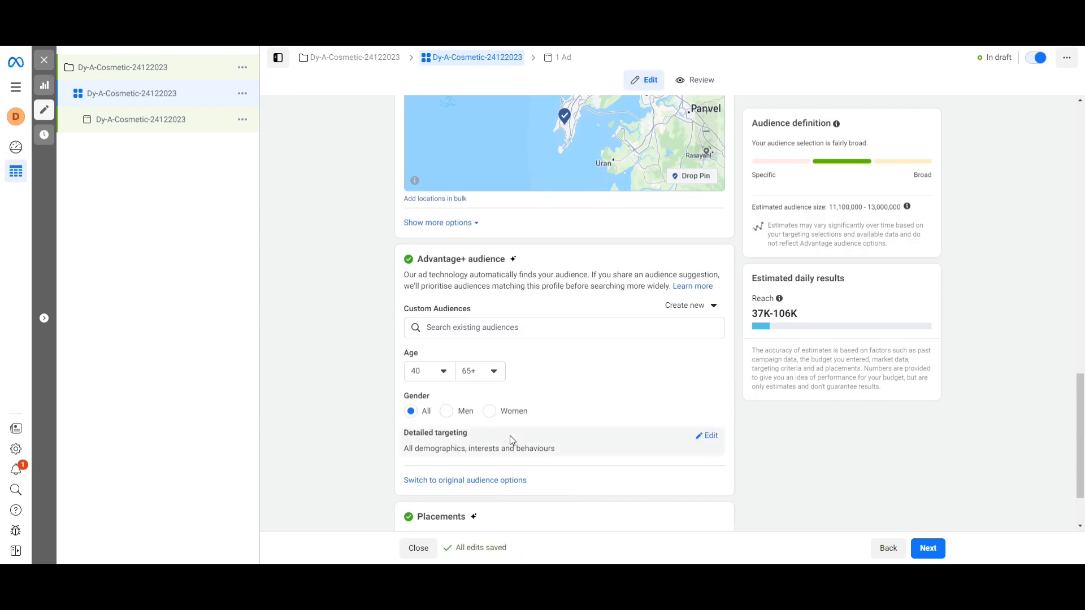
left_click(716, 443)
scroll(600, 435, "down", 2)
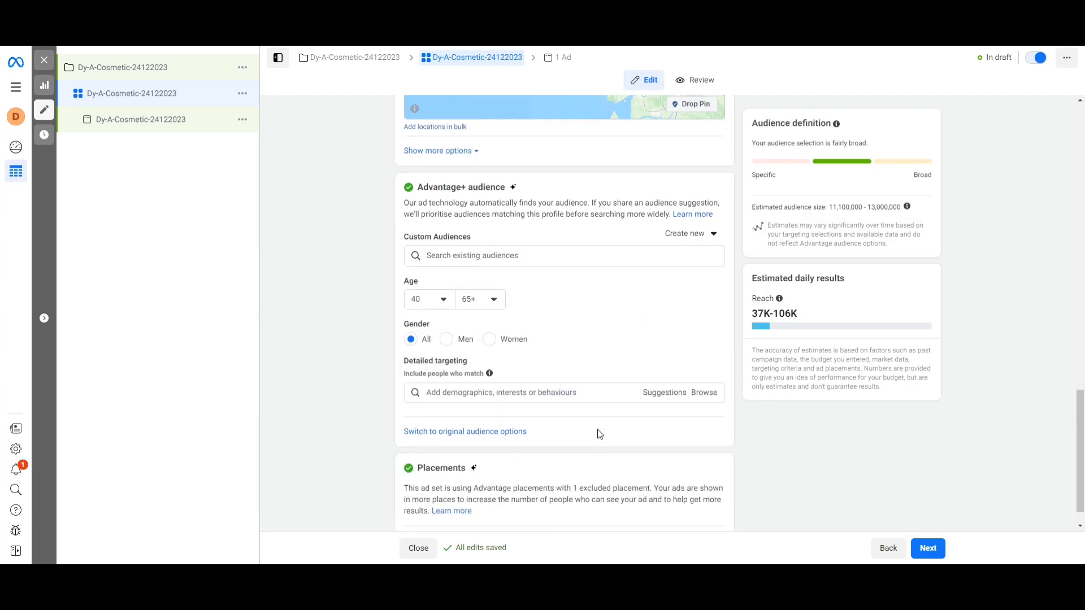
left_click(567, 361)
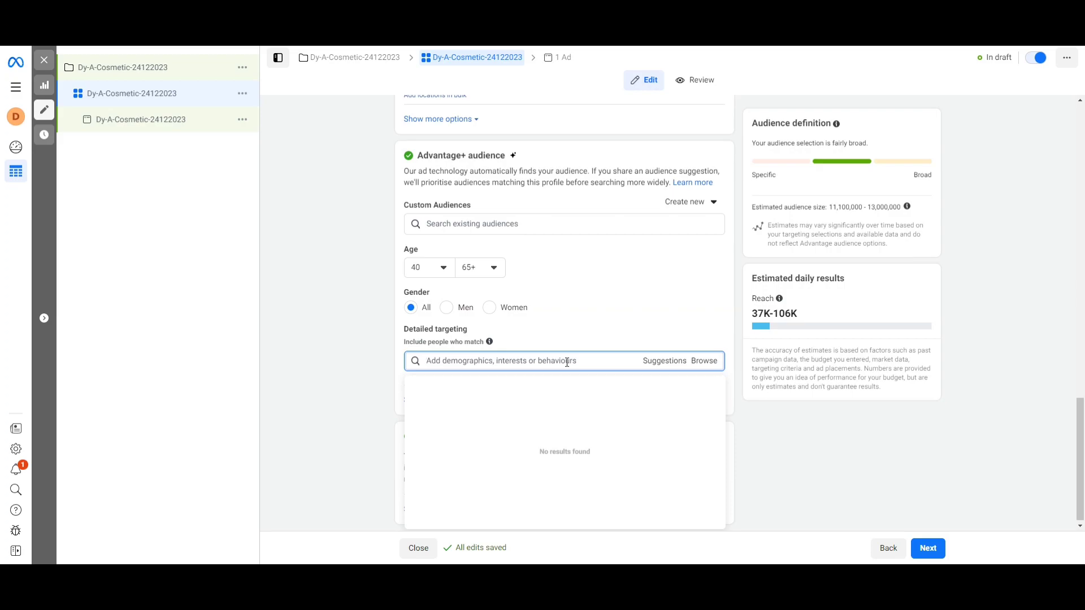
type("dental")
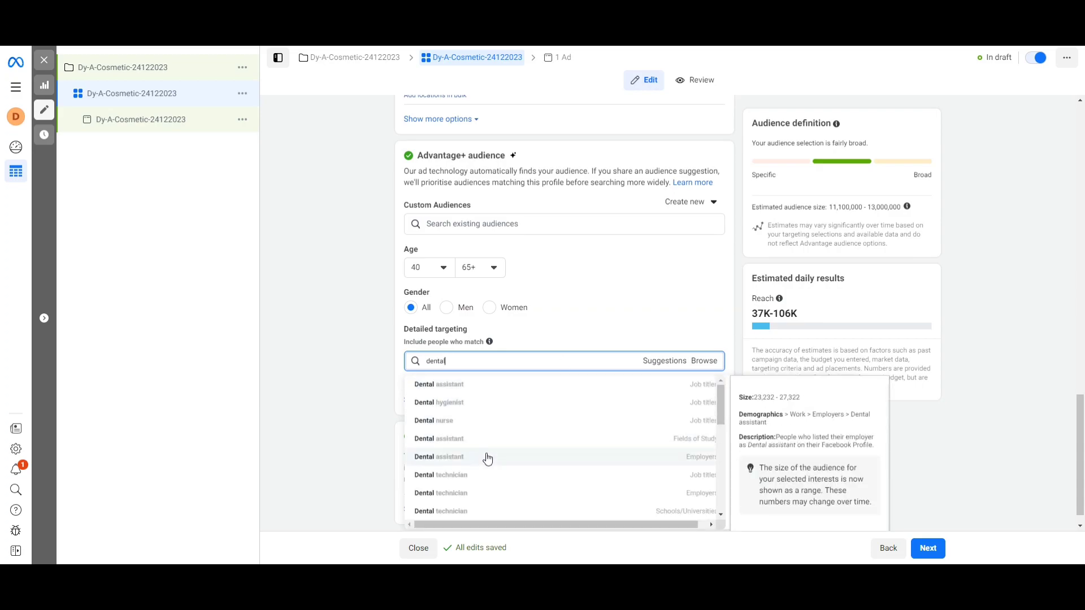
scroll(487, 459, "down", 5)
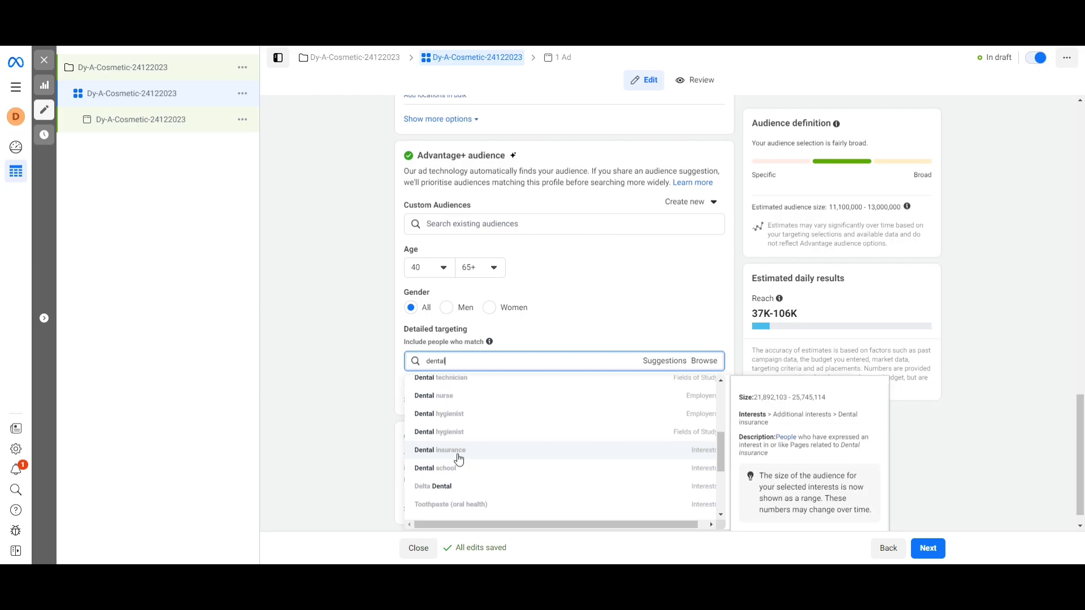
scroll(458, 459, "up", 2)
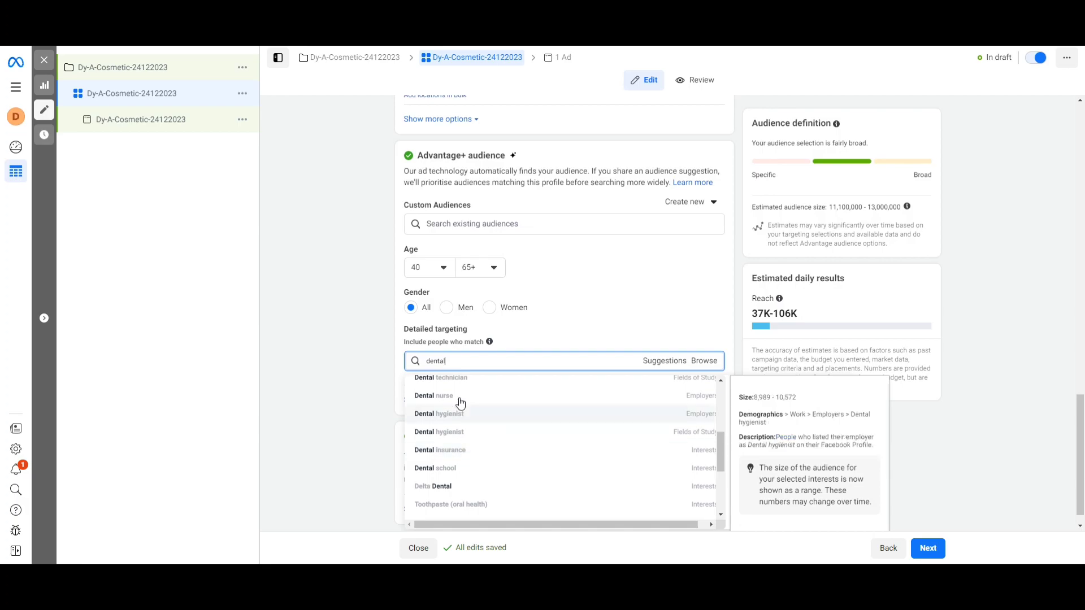
Step: Search detailed targeting for "cosmetic" instead and add the Cosmetic interest to the audience
double_click(455, 363)
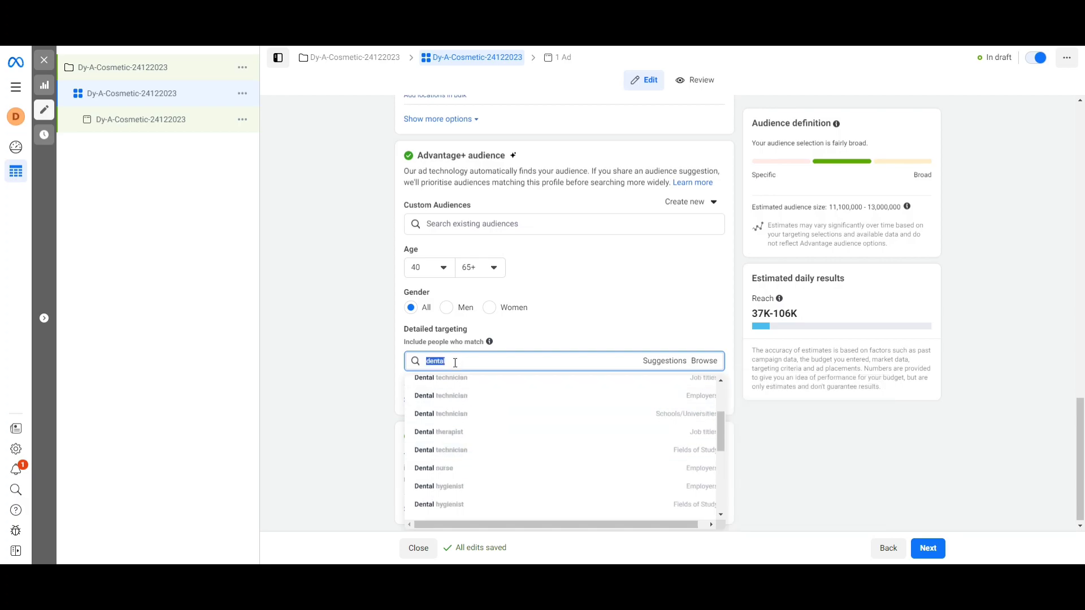
type("cosmetic")
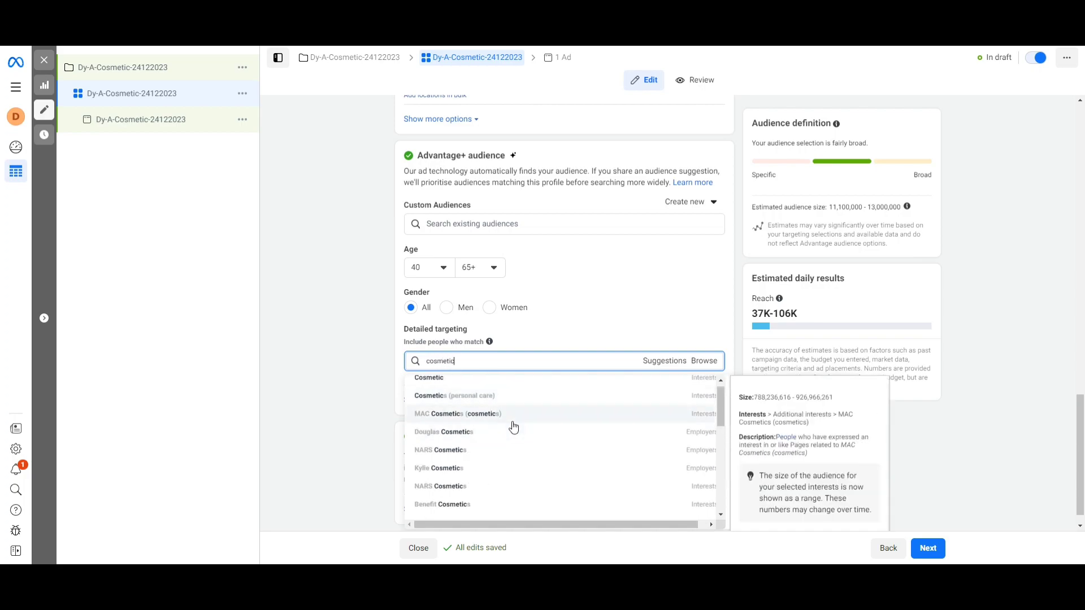
left_click(442, 385)
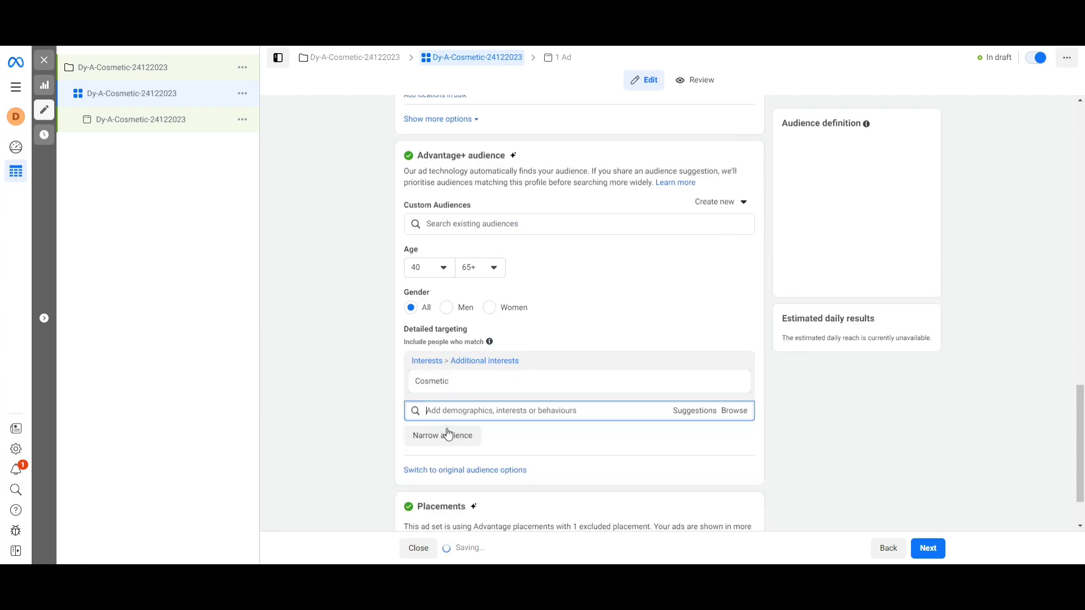
mouse_move(460, 387)
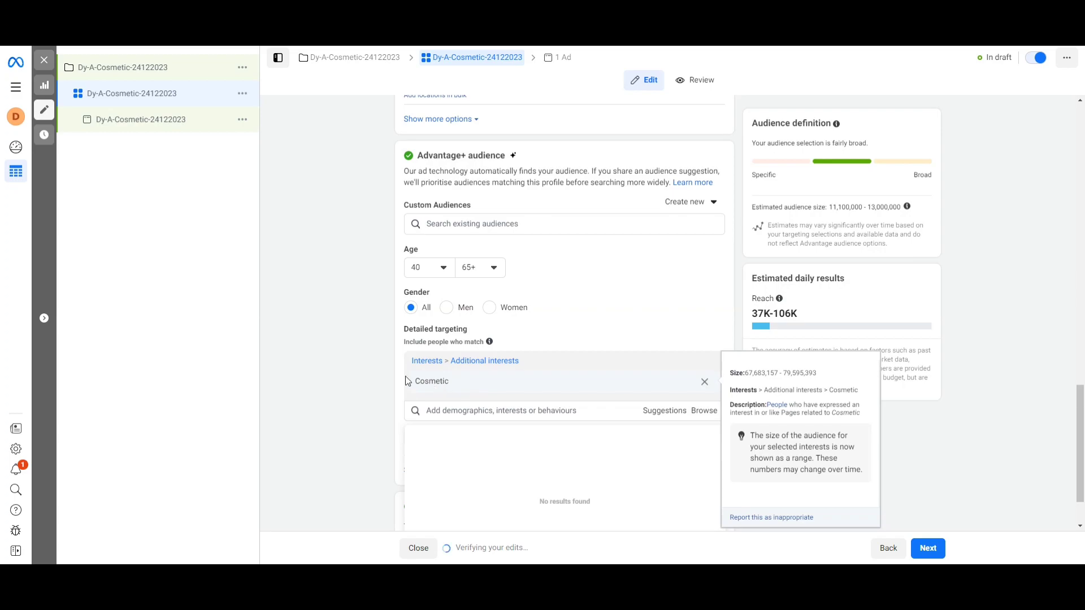
scroll(370, 341, "down", 1)
left_click(363, 323)
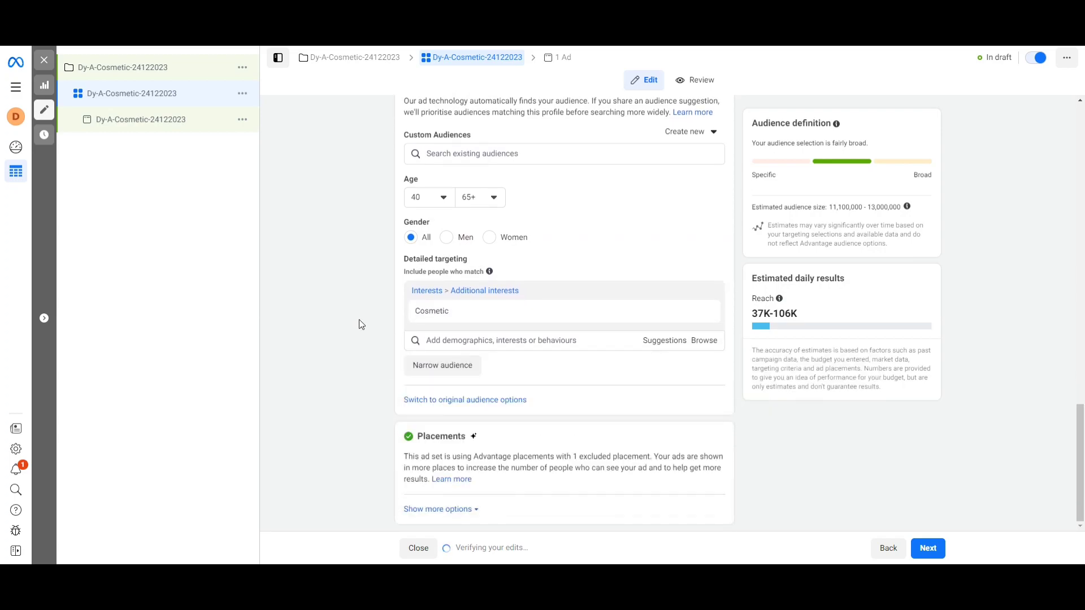
Step: Review the ad set's audience settings and proceed to the ad-level setup
mouse_move(459, 316)
mouse_move(548, 310)
scroll(548, 311, "up", 8)
scroll(548, 312, "down", 8)
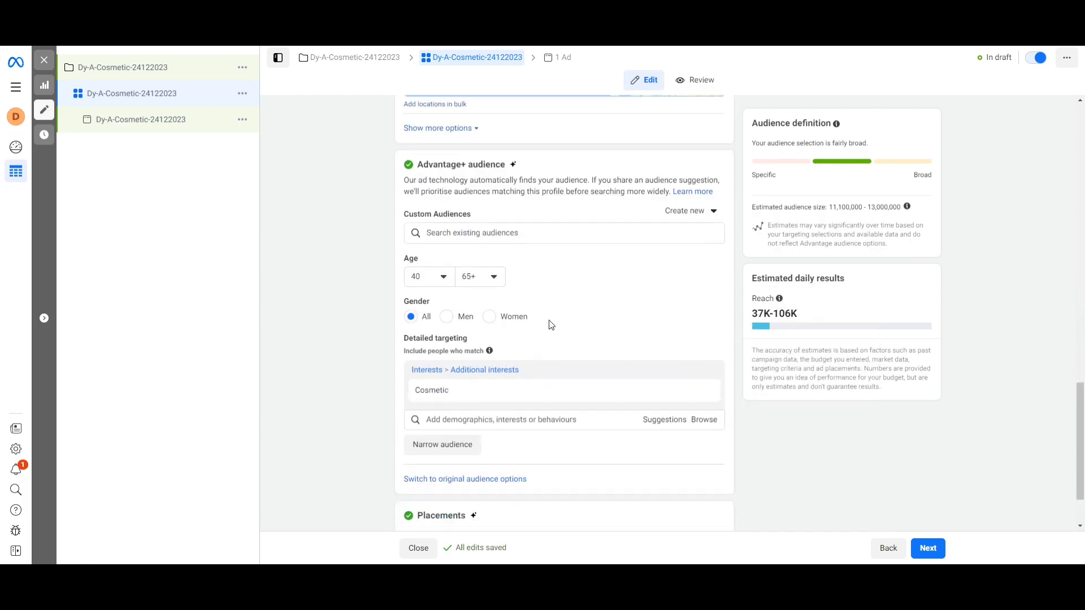
left_click(929, 550)
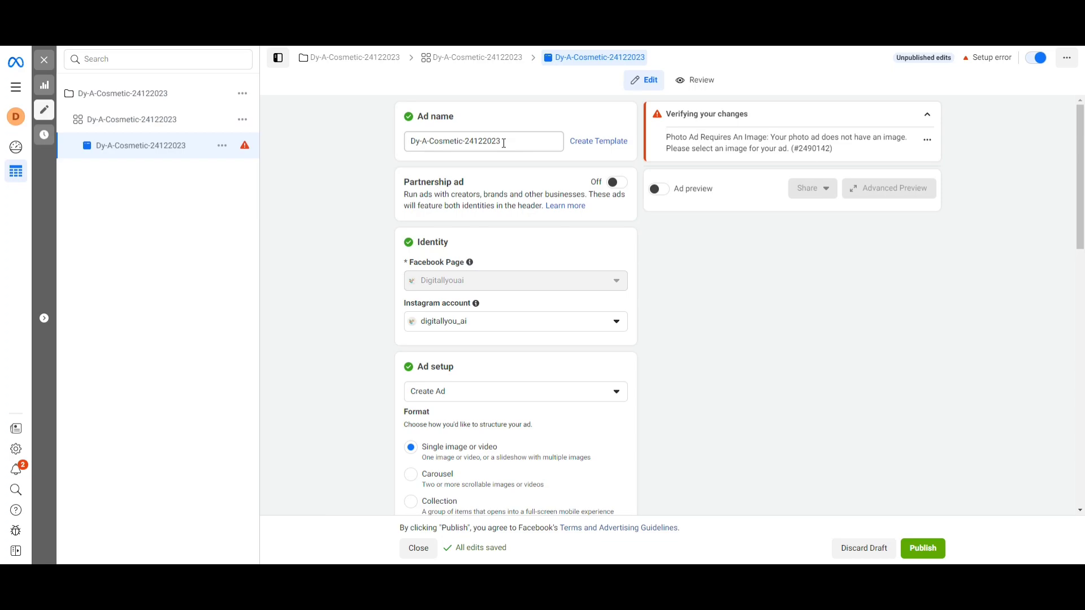
Step: Select digitallyou_ai as the ad's Instagram account in the Identity section
left_click(423, 223)
left_click(619, 328)
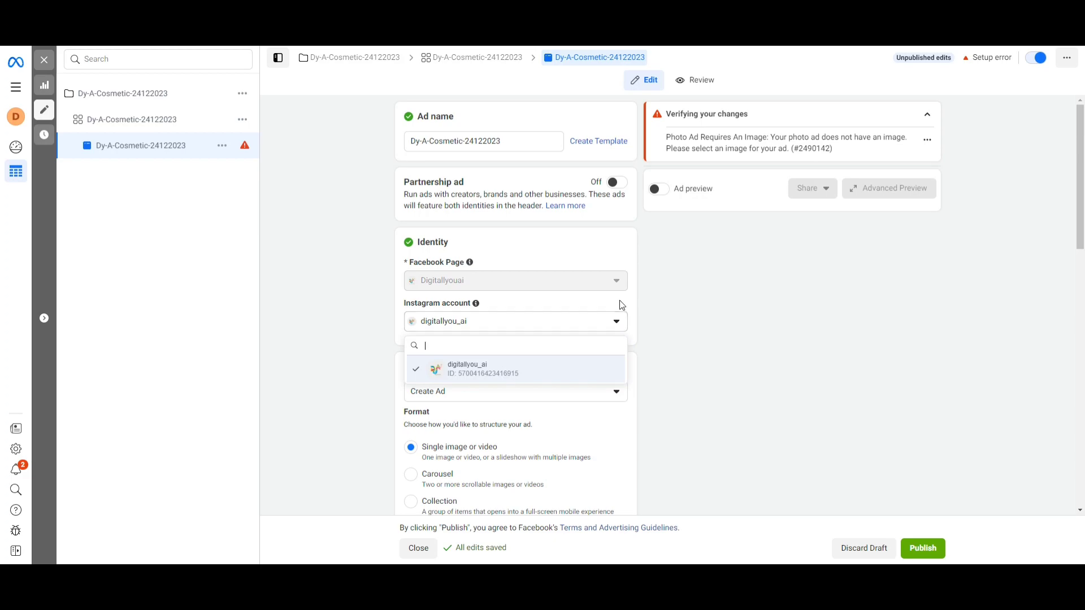
left_click(476, 373)
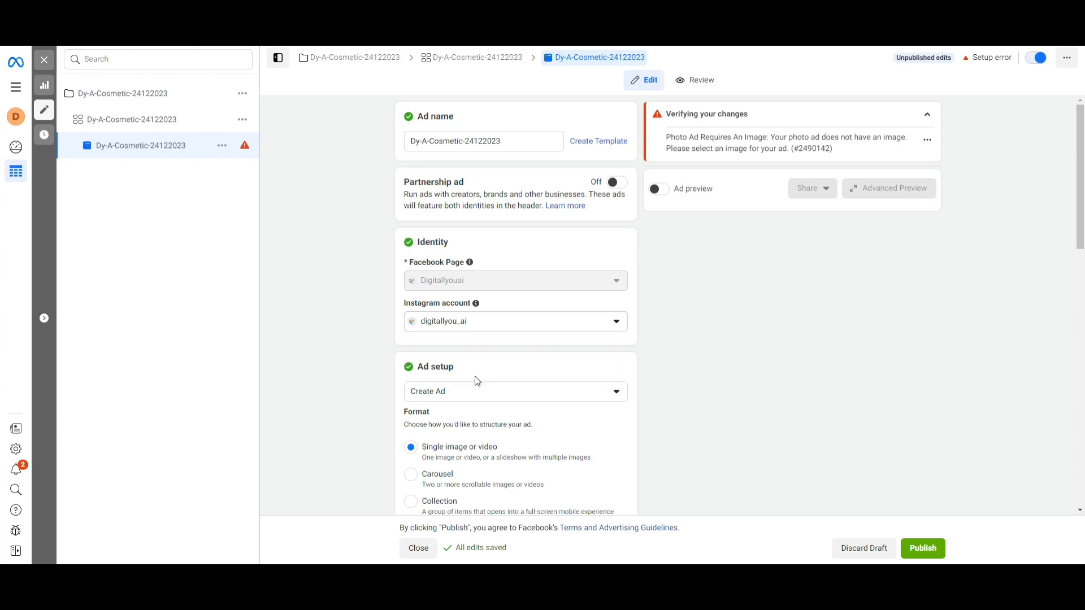
Step: Choose Create Ad as the creation method in the Ad setup section
scroll(478, 381, "down", 2)
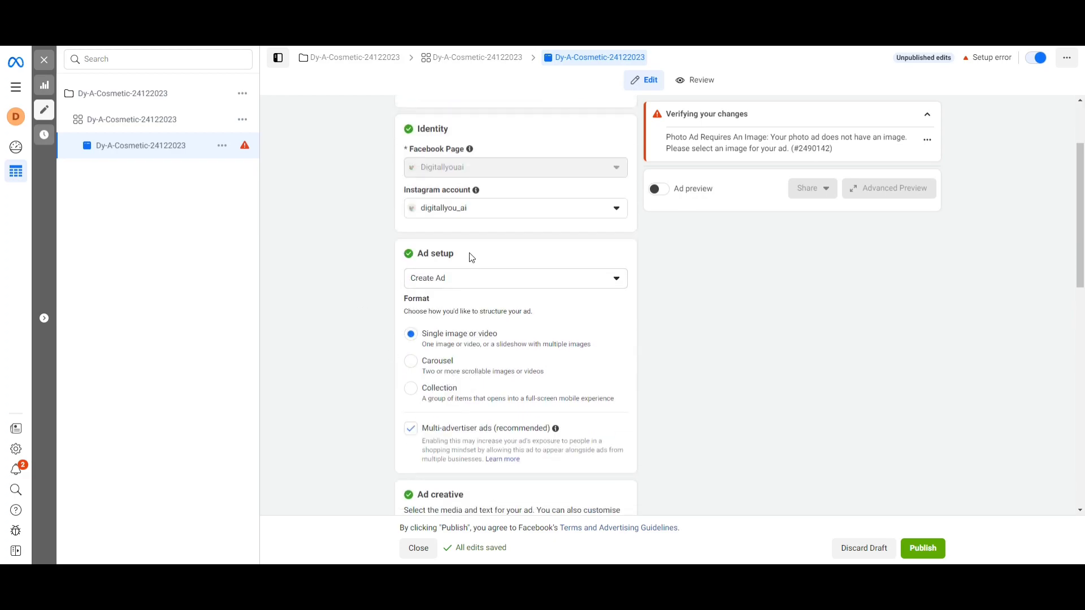
scroll(471, 258, "down", 1)
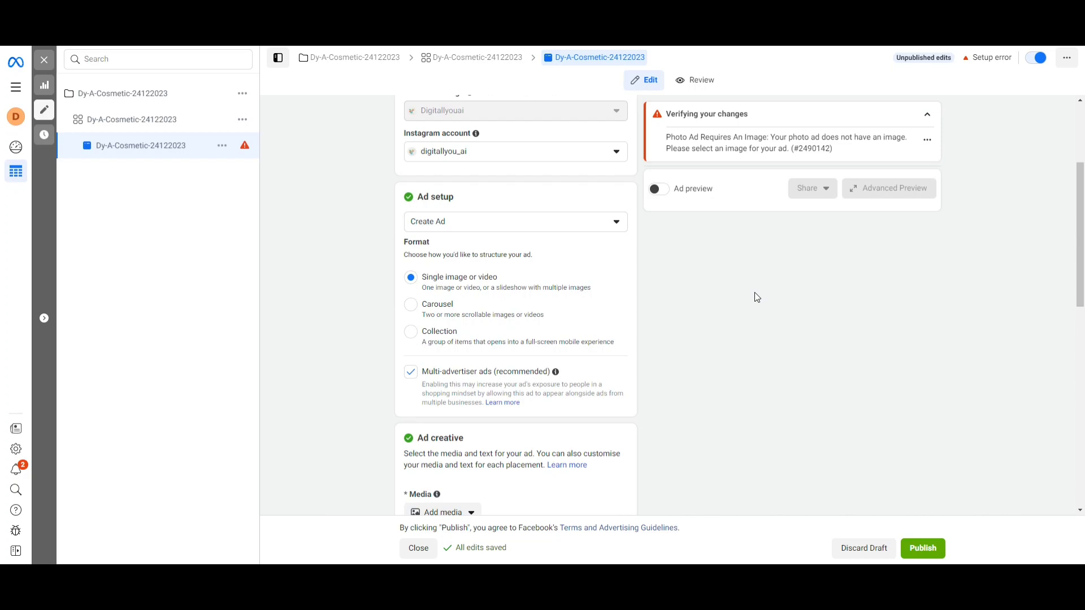
left_click(617, 232)
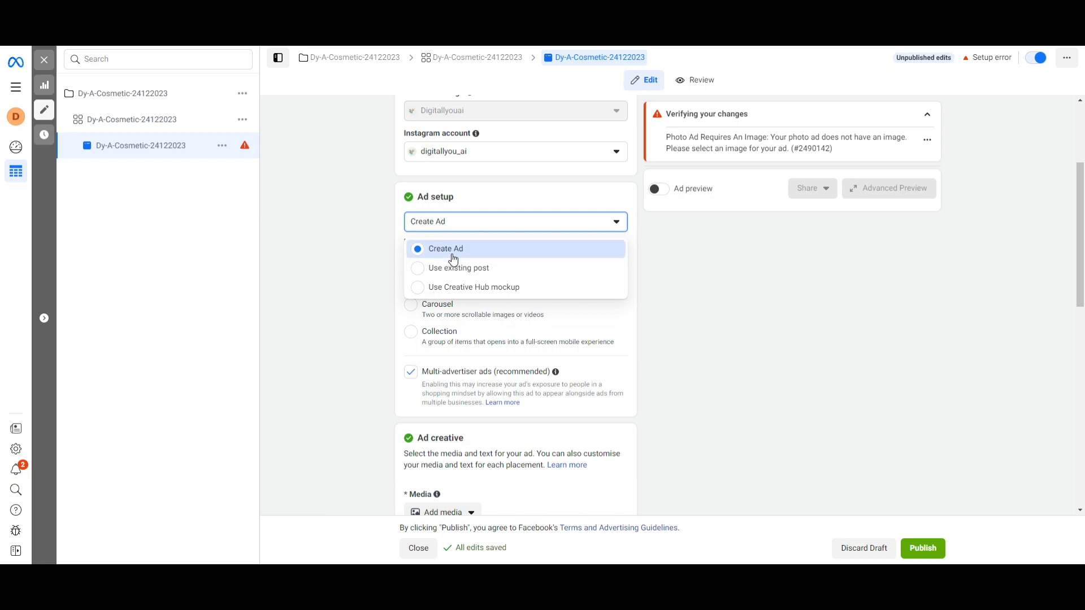
left_click(453, 259)
scroll(315, 315, "down", 3)
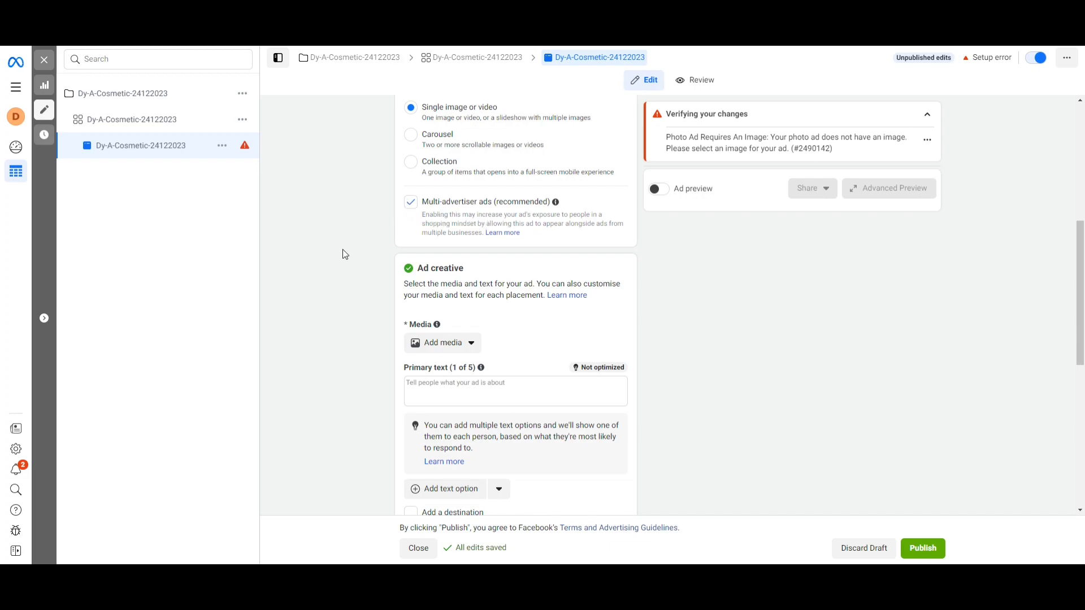
scroll(342, 250, "down", 2)
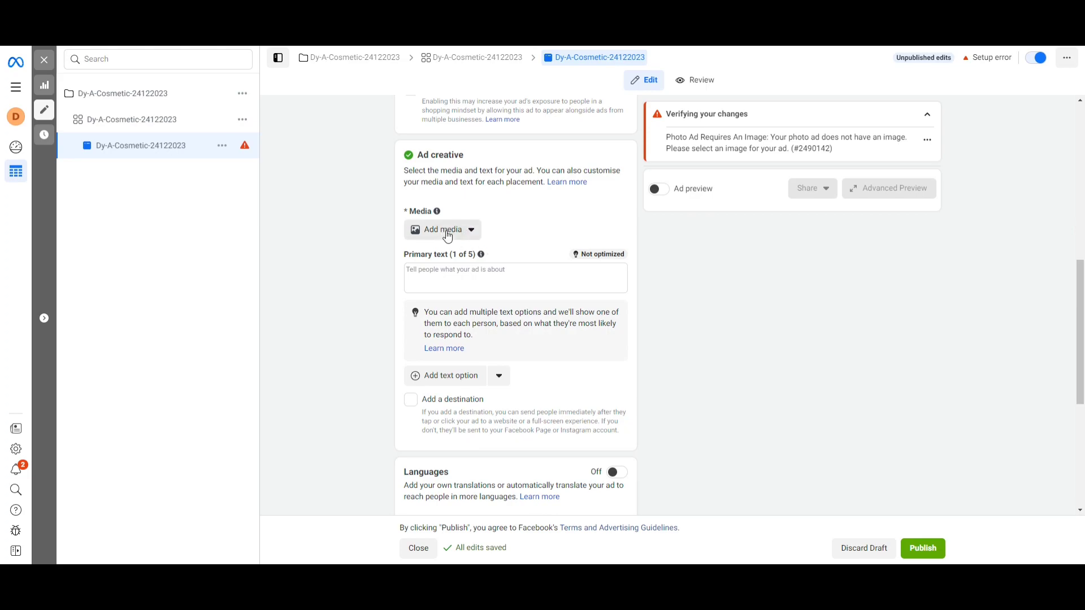
Step: Add the 1080 × 1080 Day Cream image from the account images as the ad's media and proceed to cropping
left_click(466, 238)
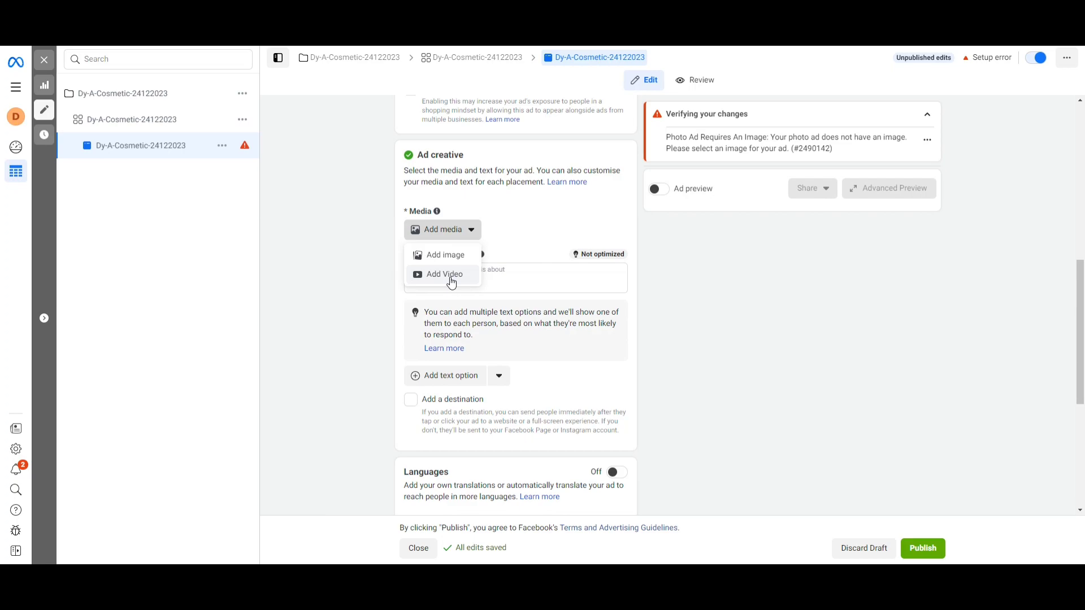
left_click(448, 239)
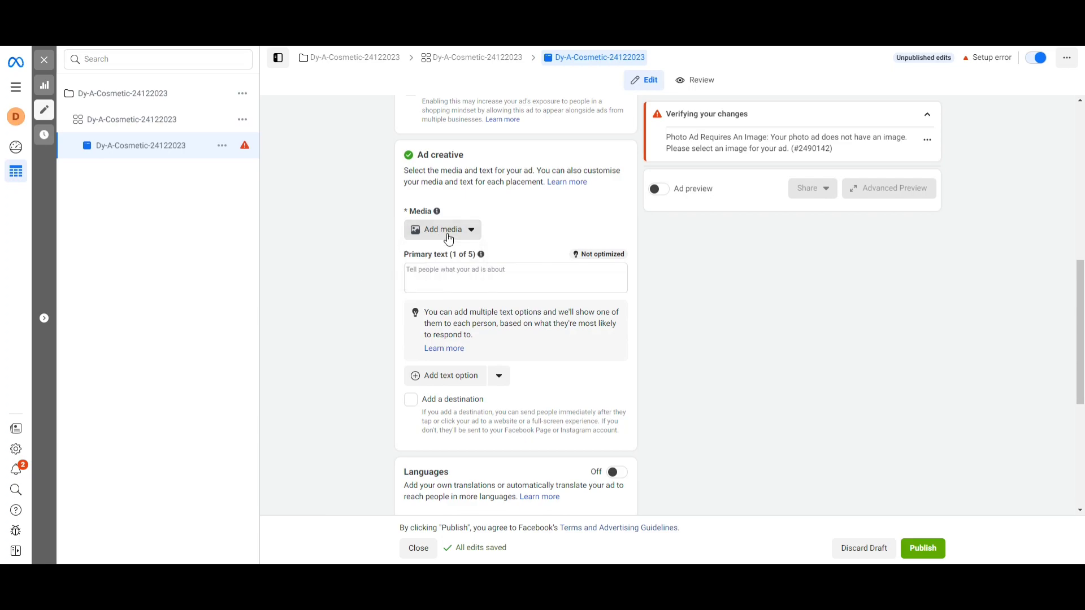
left_click(448, 231)
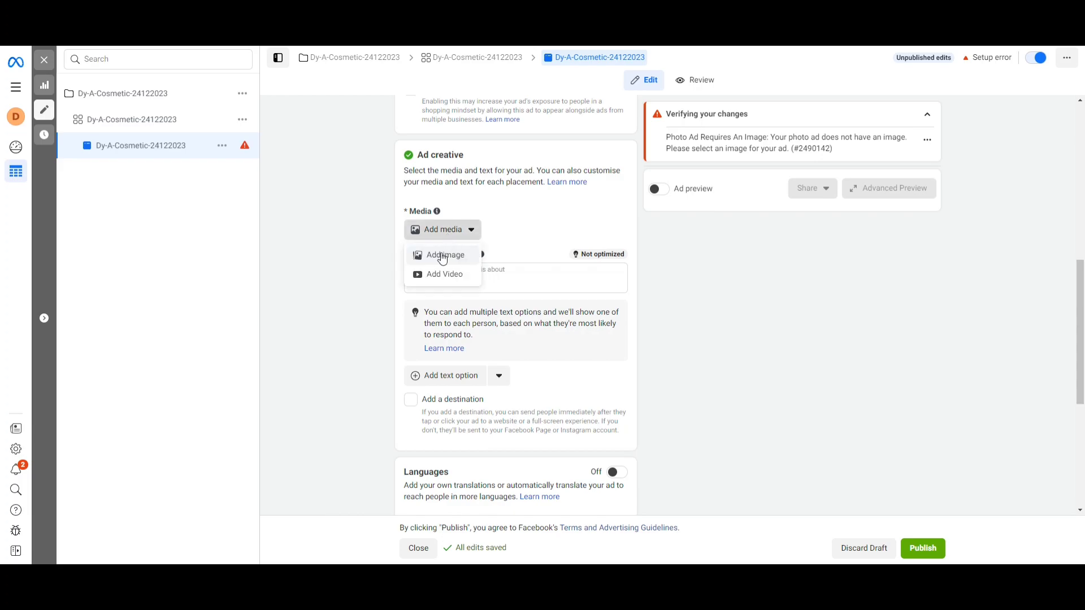
left_click(441, 253)
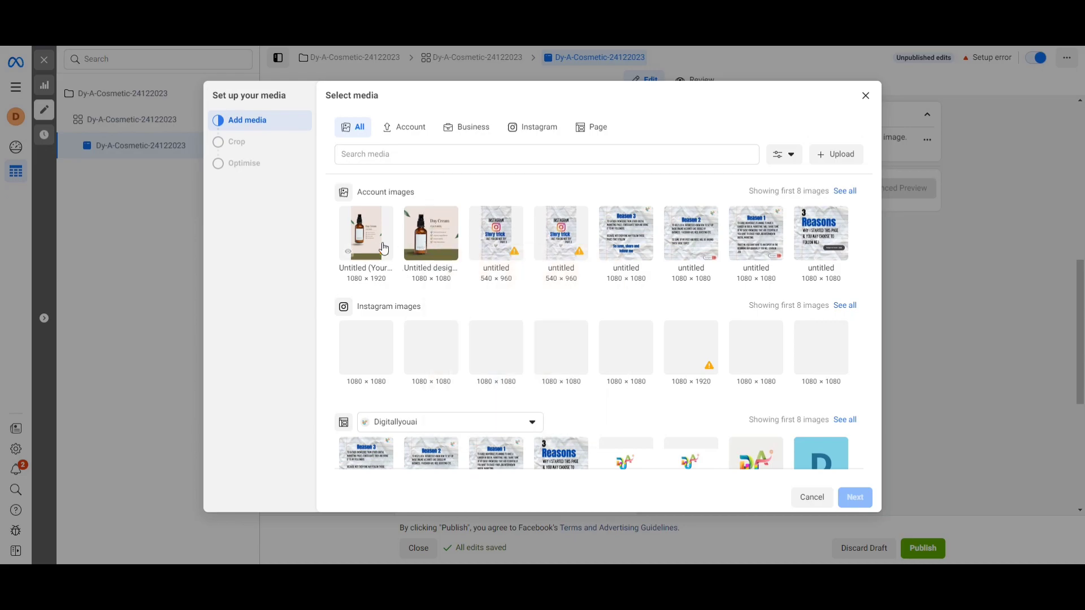
left_click(441, 247)
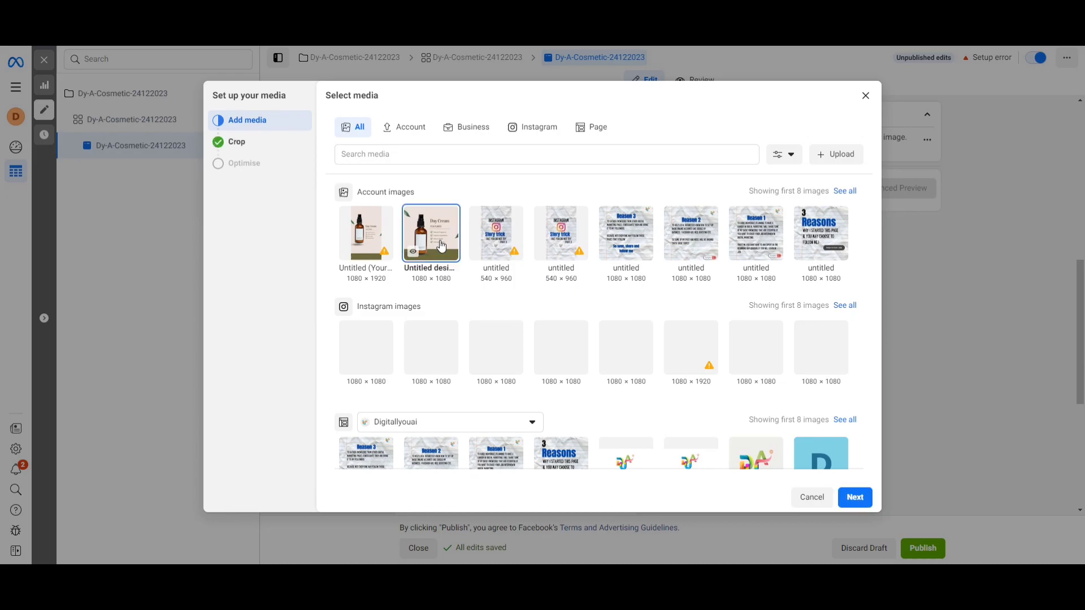
left_click(855, 498)
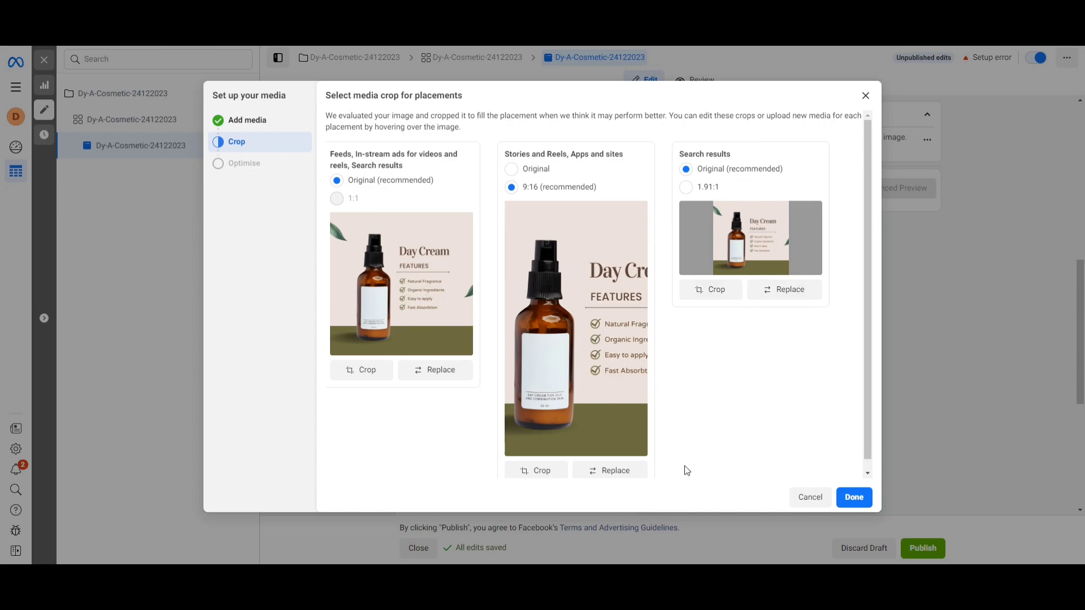
Step: Replace the Stories and Reels, Apps and sites image with the 1080 × 1920 Day Cream version and finish the media setup
left_click(615, 475)
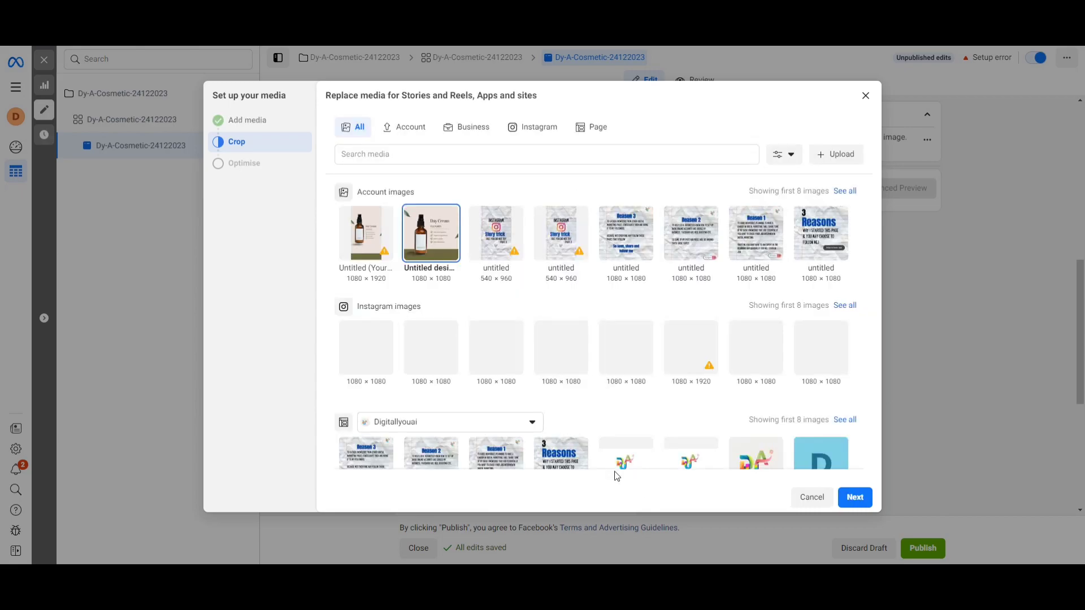
left_click(376, 235)
left_click(854, 497)
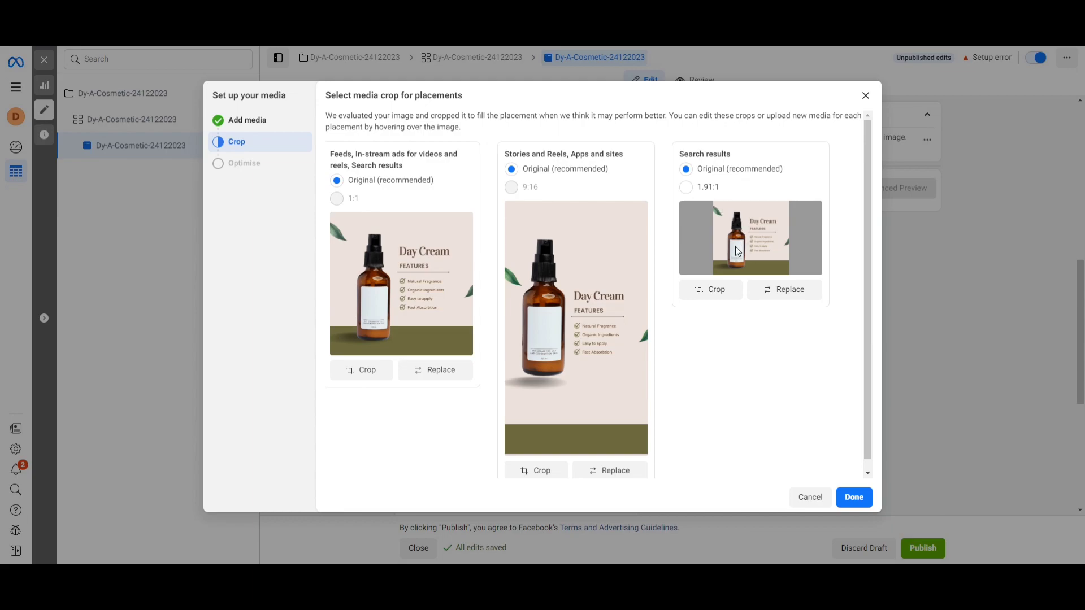
left_click(854, 498)
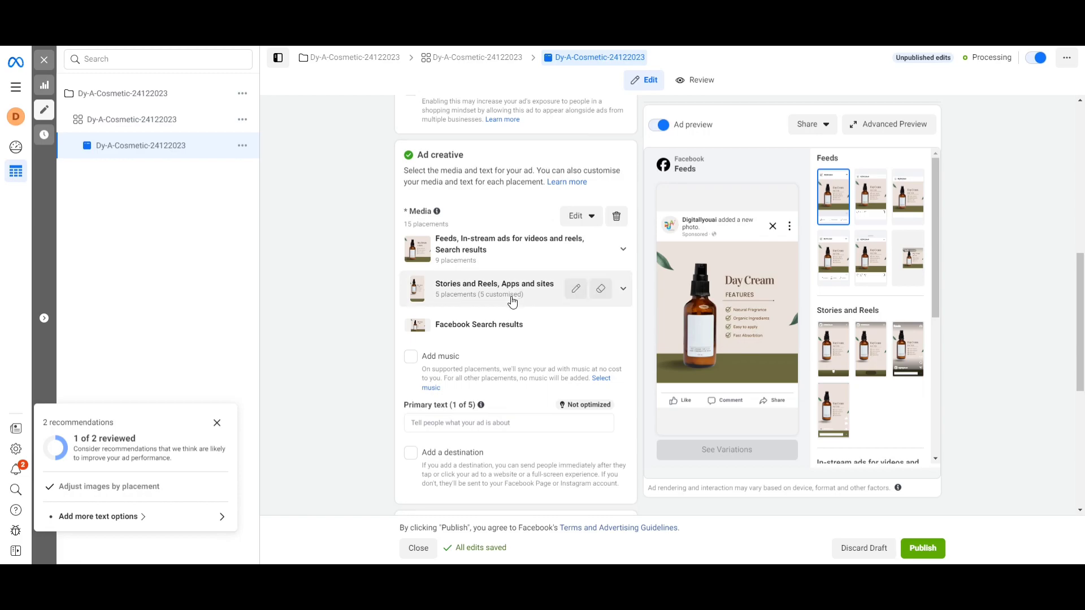
Step: Switch to ChatGPT and resubmit the caption prompt as "write me a beautiful caption for cosmetic brand for my facebook post"
scroll(511, 361, "down", 3)
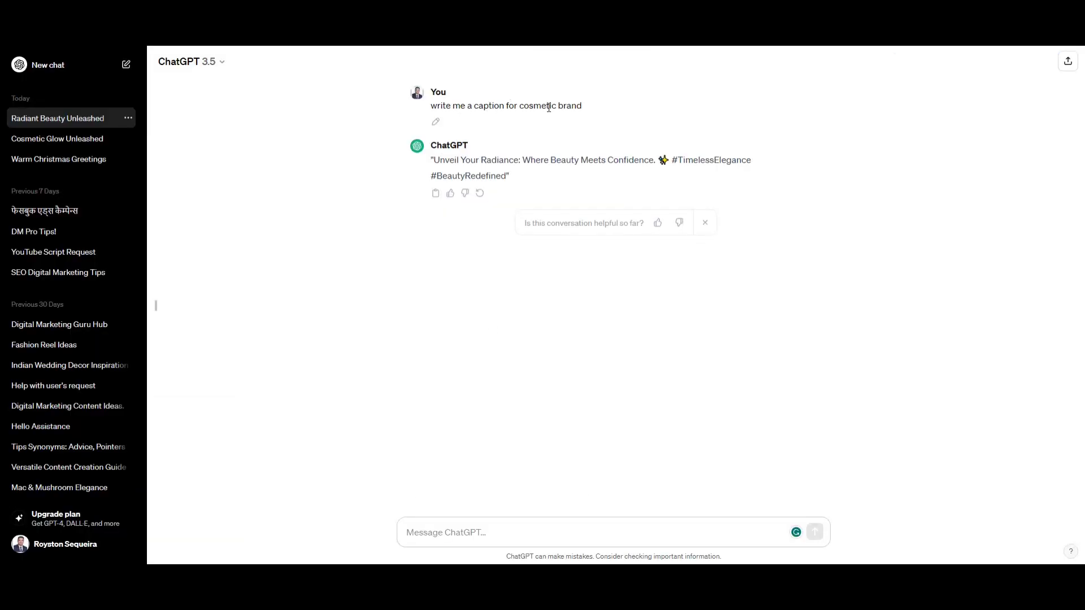
left_click(437, 122)
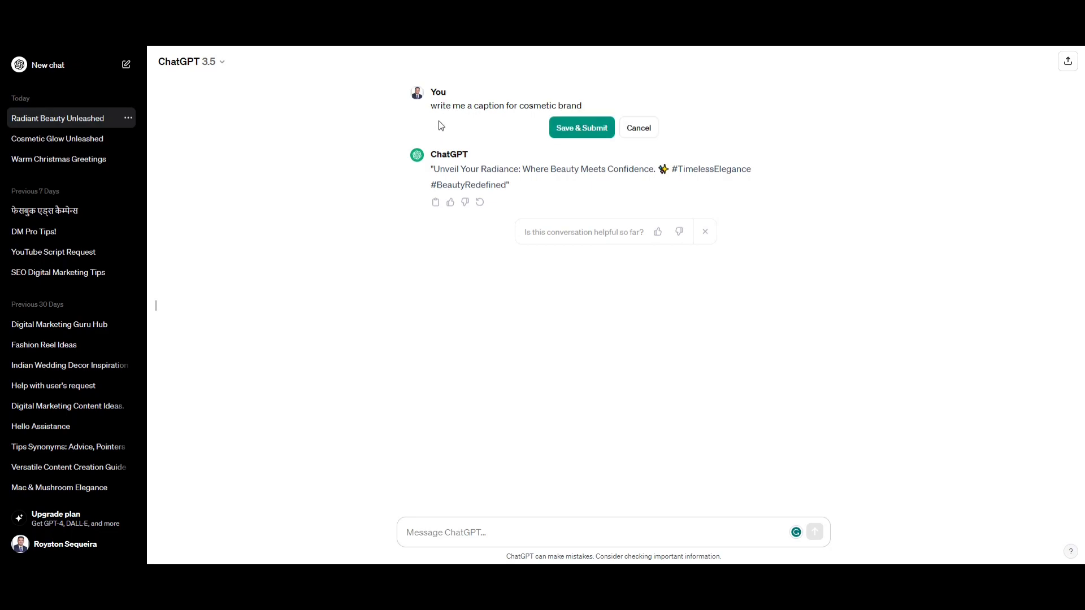
left_click(481, 105)
type("beauti")
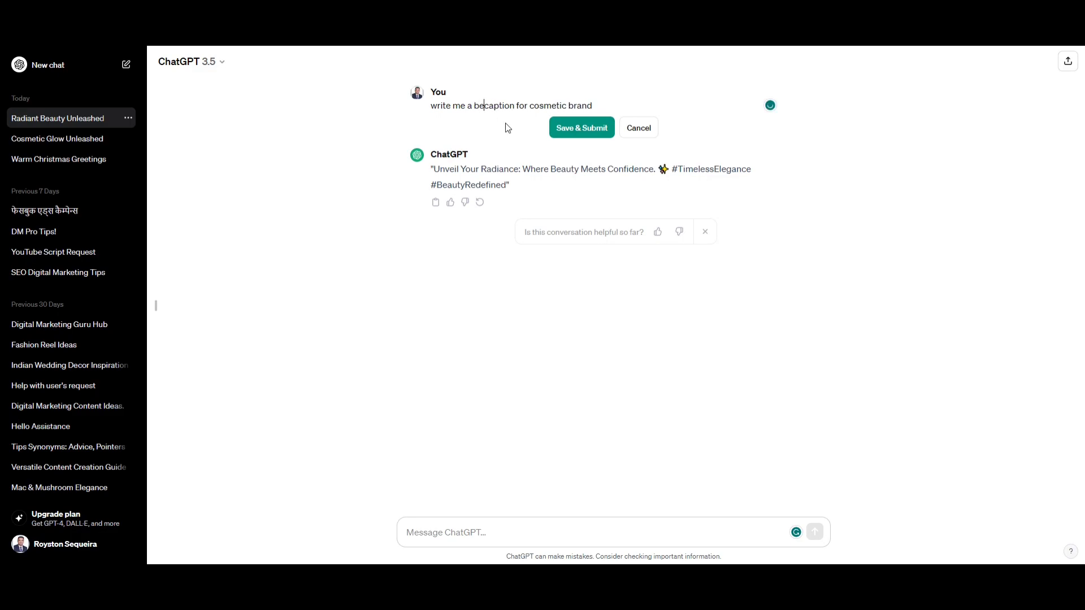
type("ful")
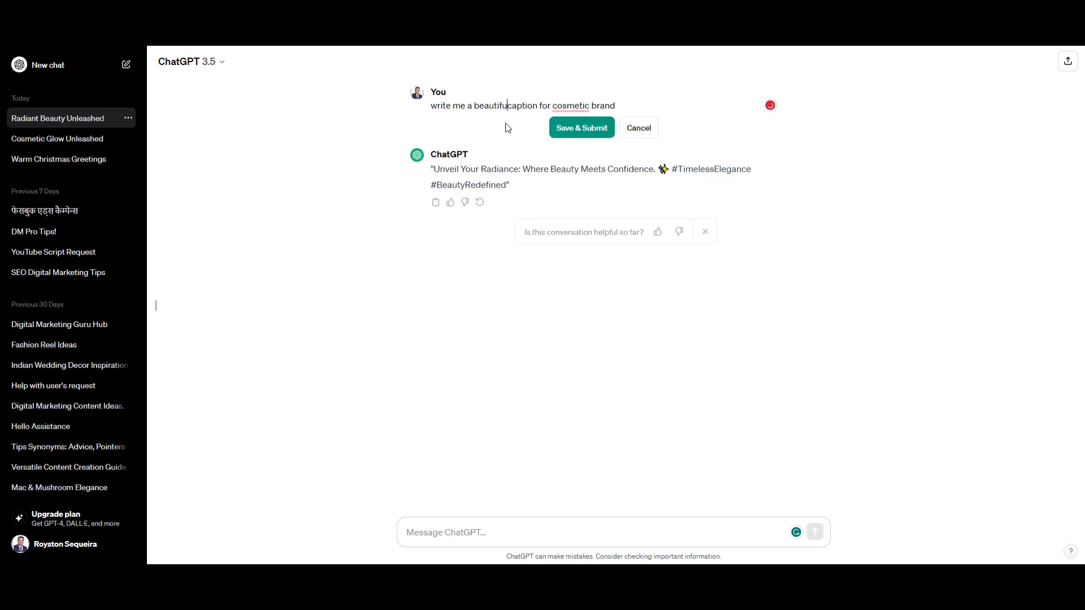
left_click(639, 105)
type("for my face")
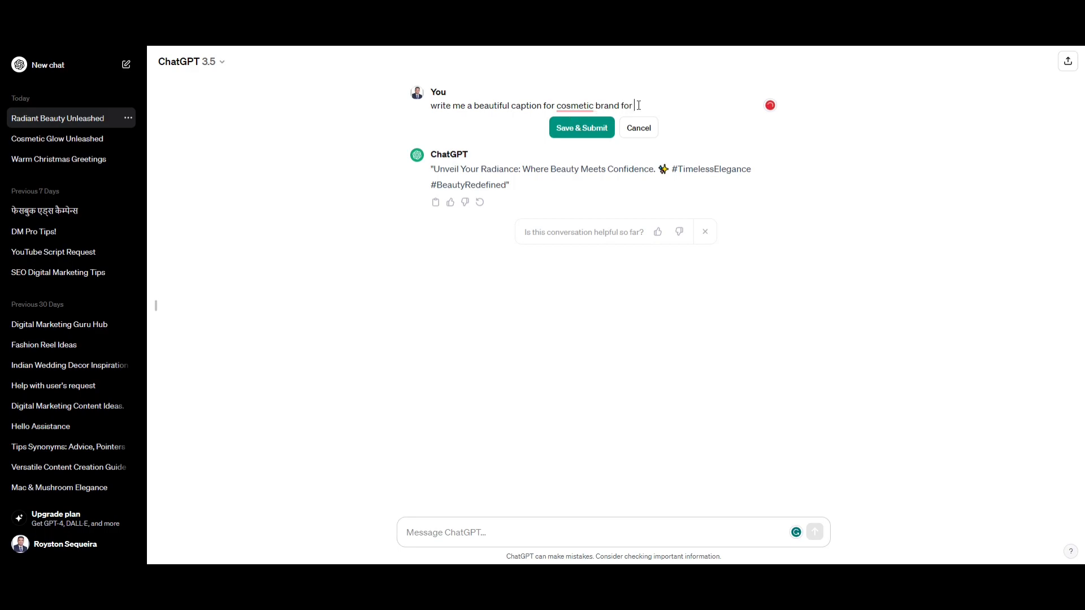
type("book post")
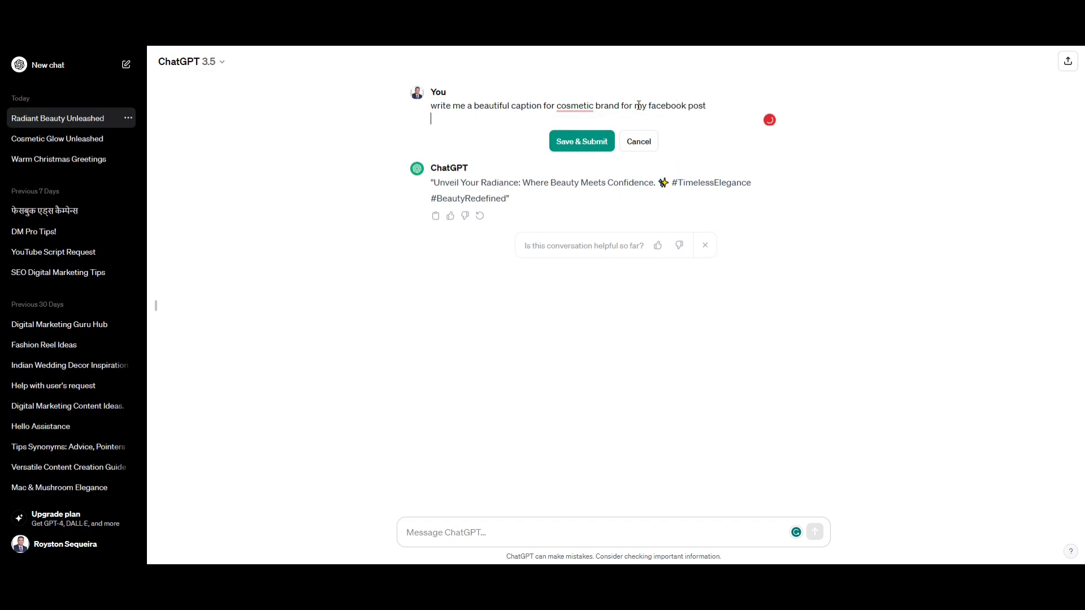
left_click(581, 127)
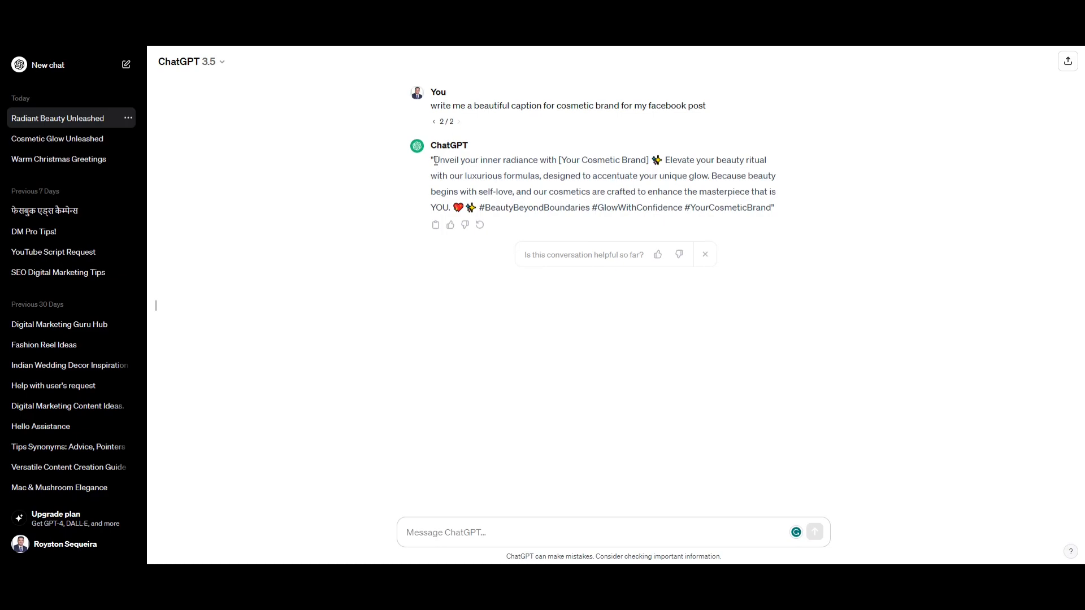
Step: Copy the generated caption without its opening quotation mark and paste it as the ad's primary text in Meta Ads Manager
left_click_drag(436, 160, 780, 224)
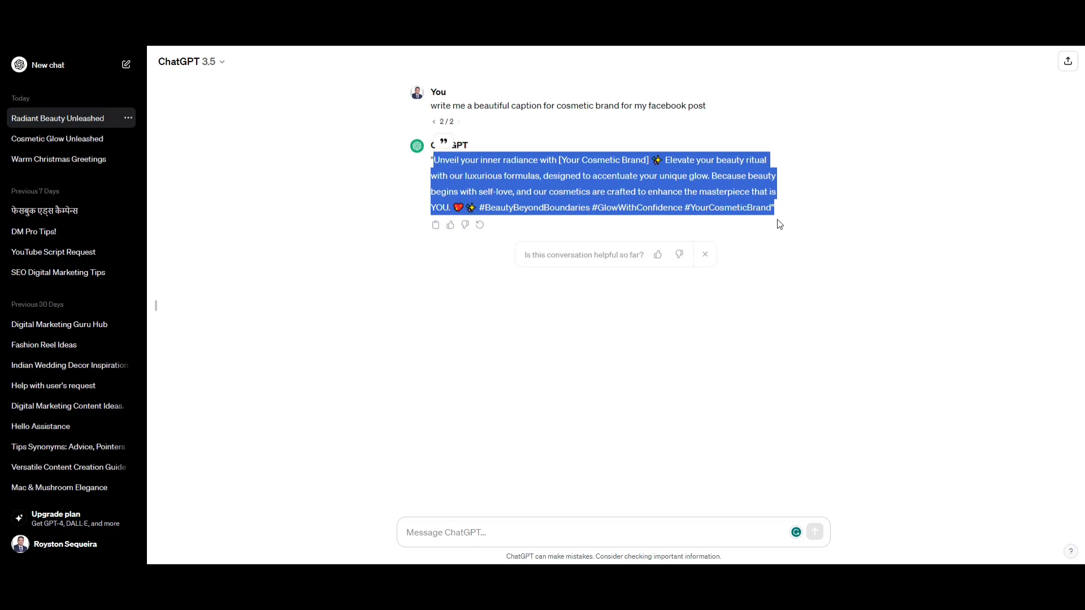
key("alt+Tab")
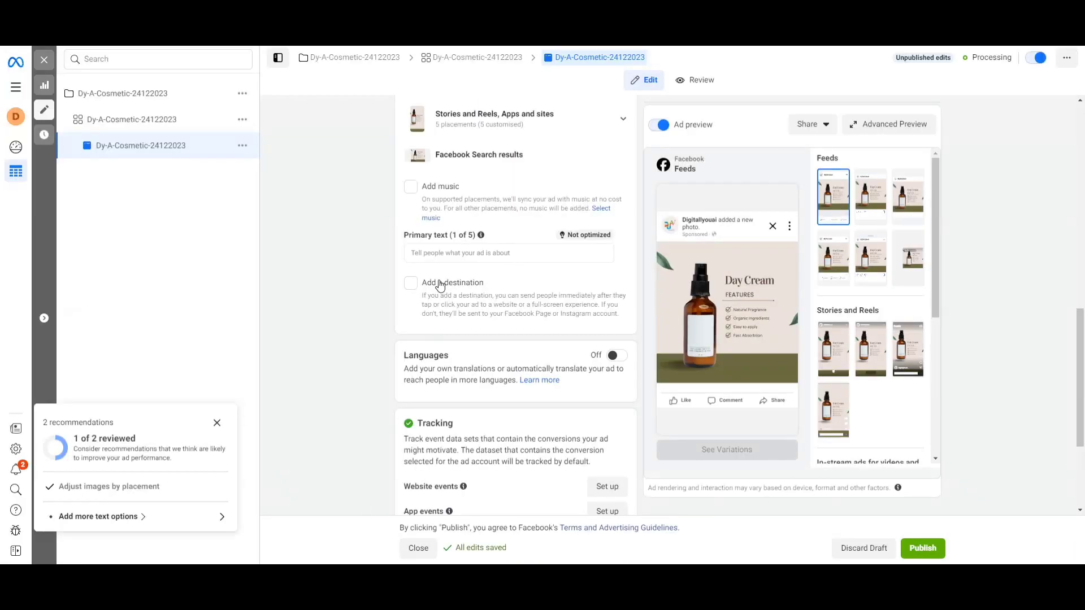
left_click(450, 255)
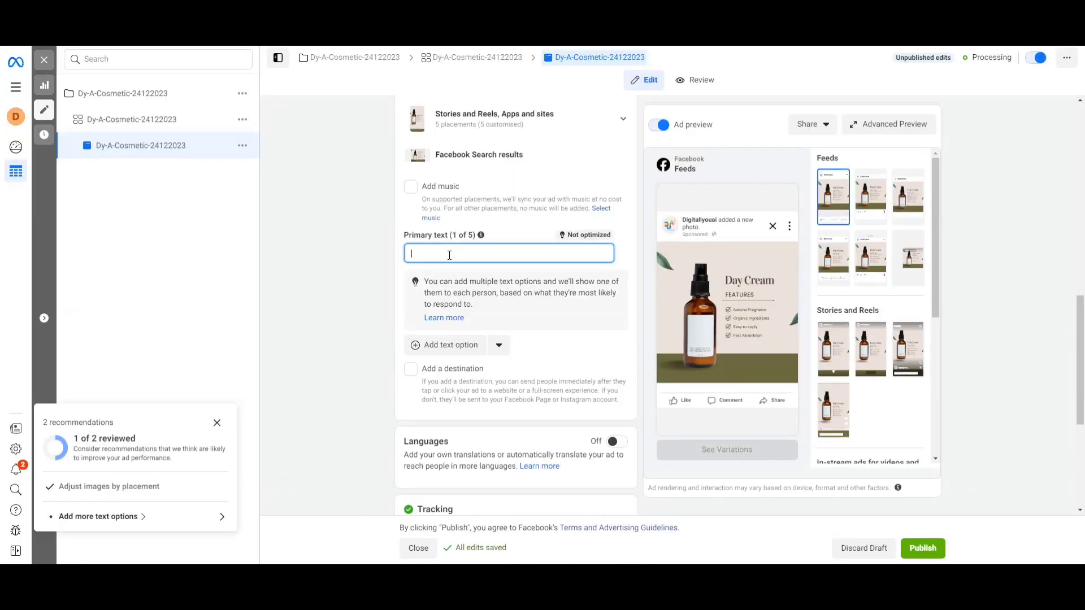
type("Unveil your inner radiance with [Your Cosmetic Brand] ✨ Elevate your beauty ritual with our luxurious formulas, designed to accentuate your unique glow. Because beauty begins with self-love, and our cosmetics are crafted to enhance the masterpiece that is YOU. ❤✨ #BeautyBeyondBoundaries #GlowWithConfidence #YourCosmeticBrand\"")
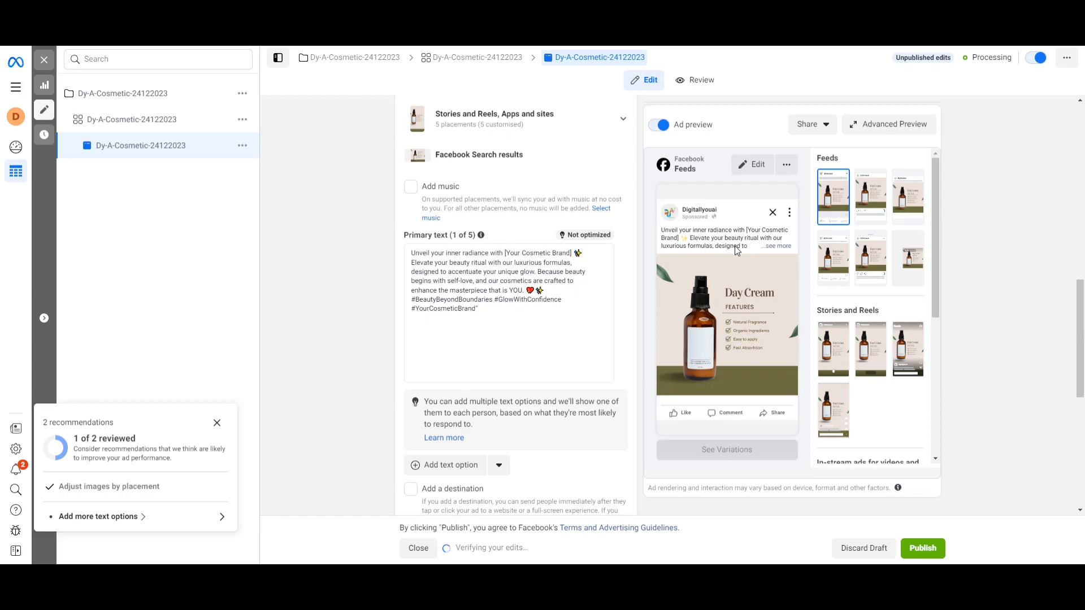
Step: Review the remaining ad settings and examine the expanded Mobile Feed preview with its full caption
scroll(319, 284, "down", 4)
scroll(311, 295, "up", 2)
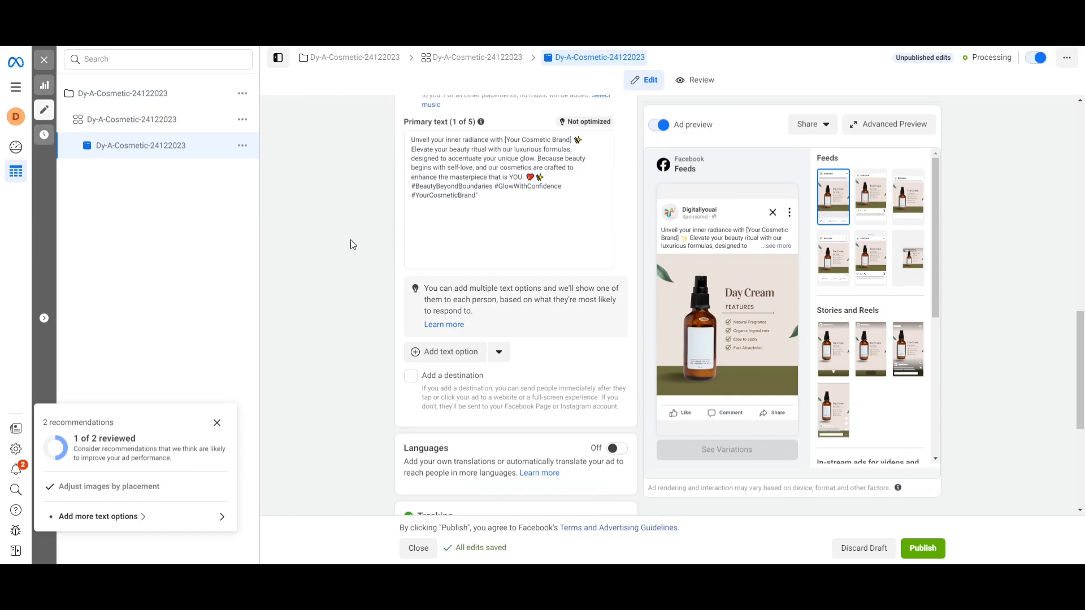
scroll(347, 242, "down", 3)
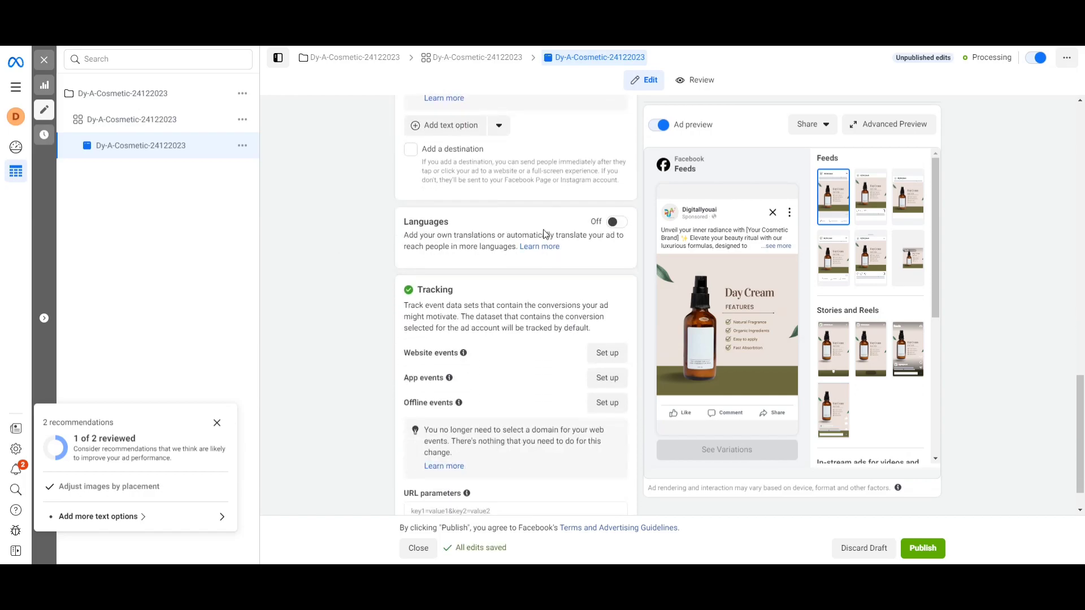
scroll(503, 277, "down", 1)
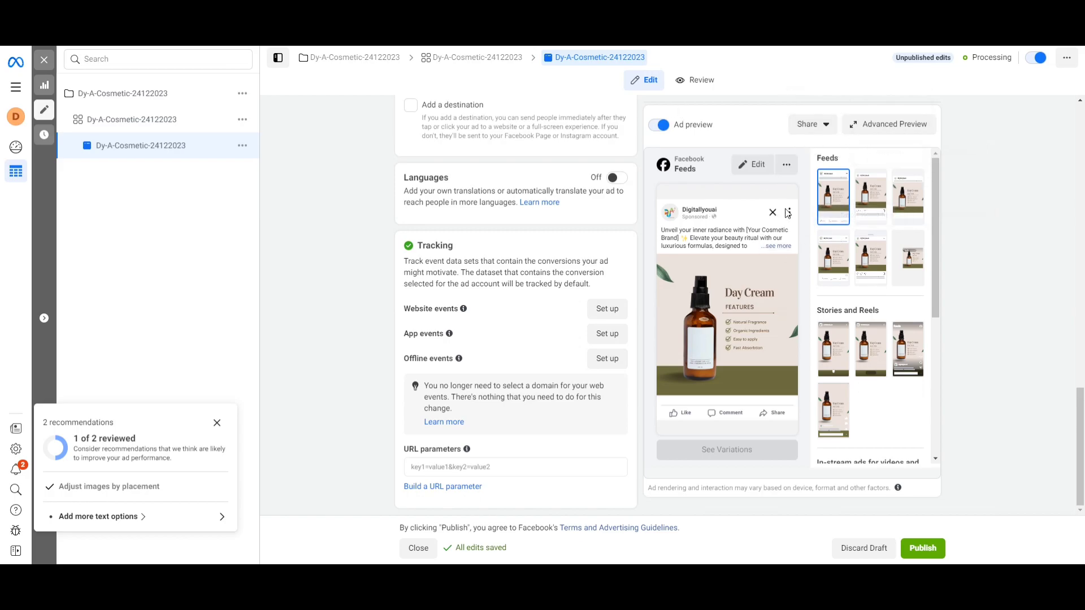
left_click(785, 165)
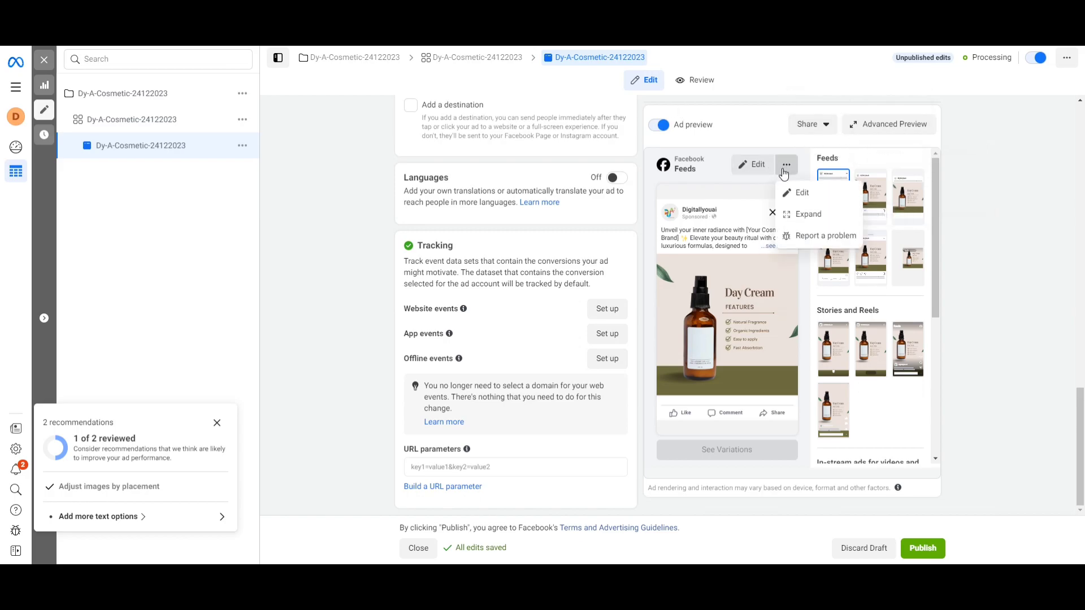
left_click(800, 217)
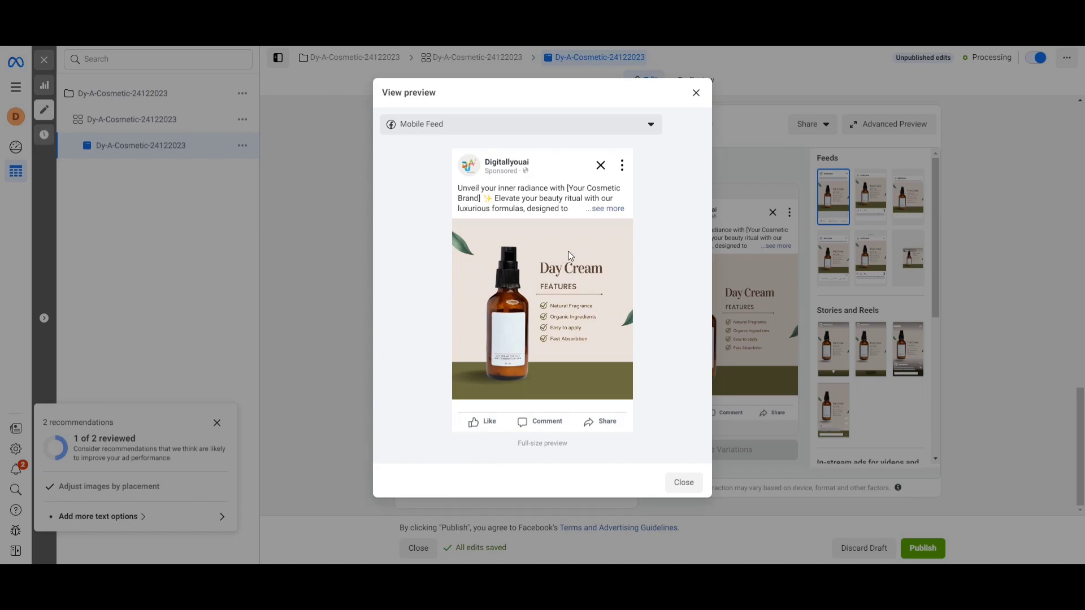
left_click(605, 209)
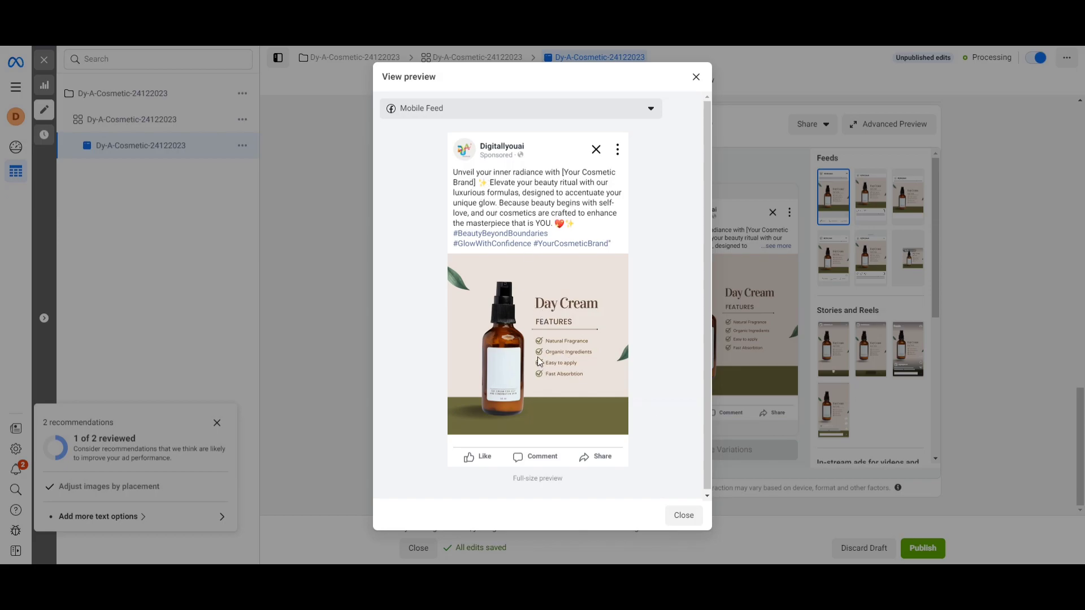
left_click(696, 77)
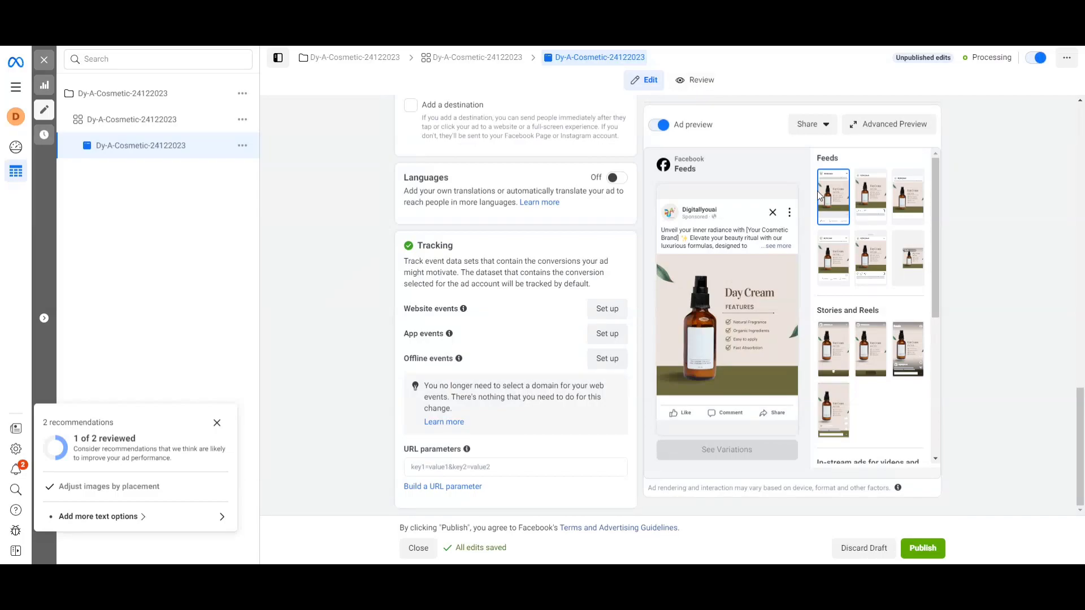
Step: Publish the ad, close the editor and return to the campaign list
left_click(932, 556)
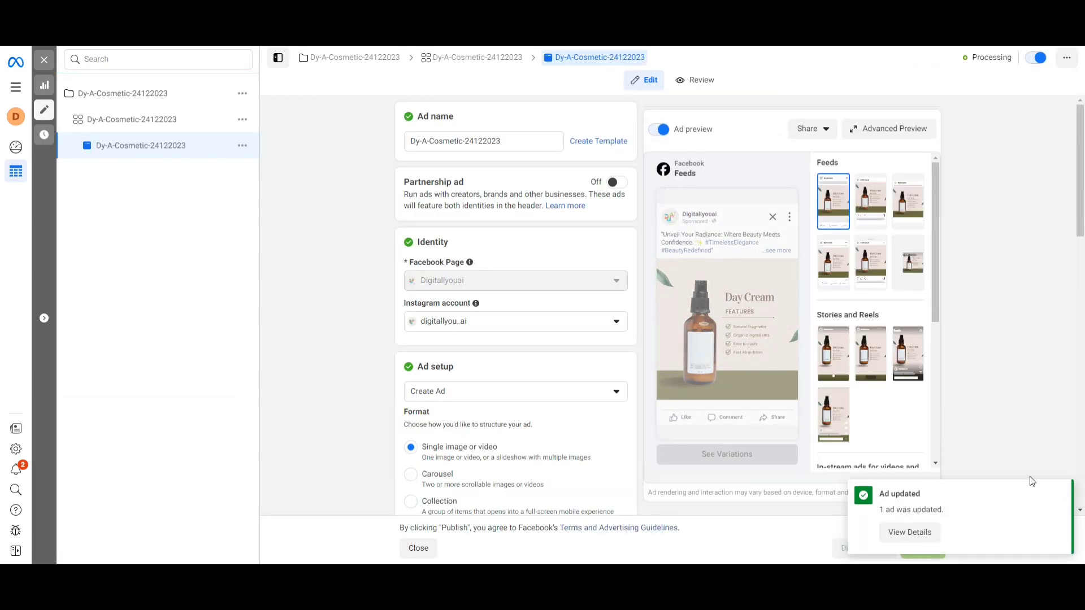
left_click(45, 61)
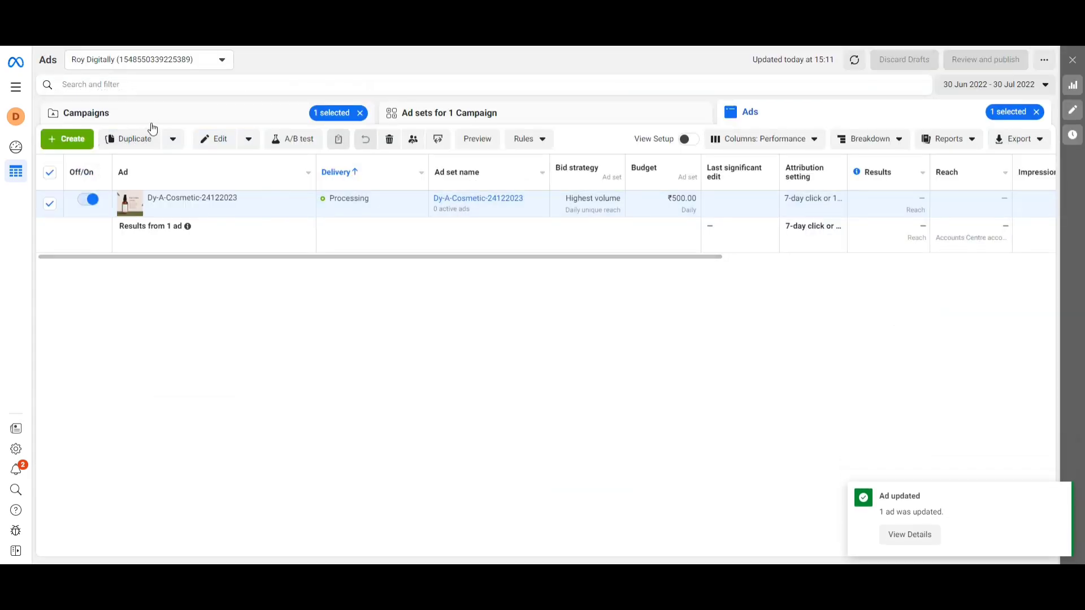
left_click(152, 118)
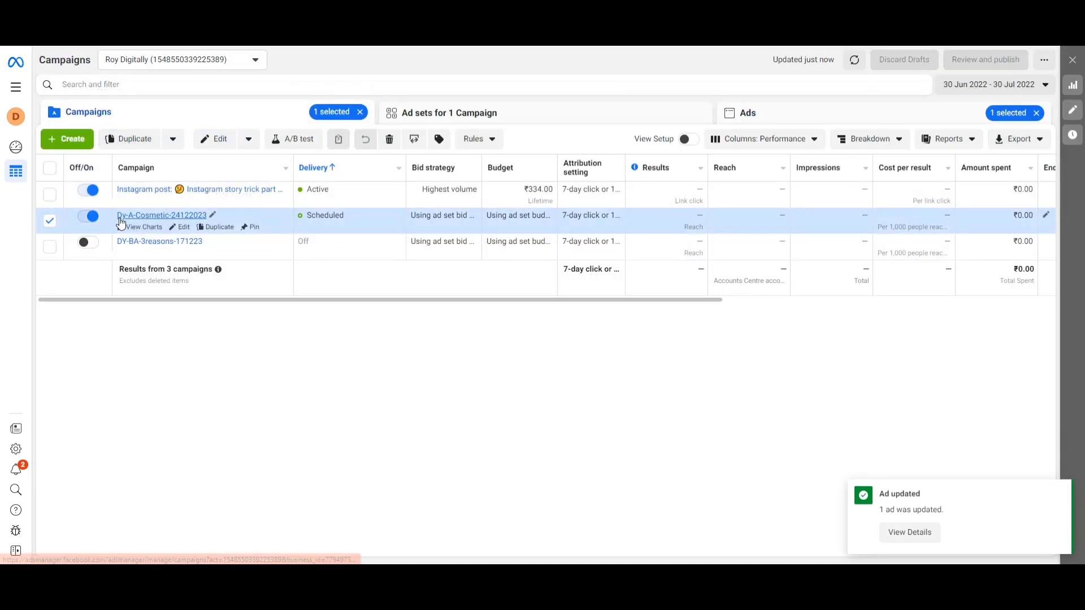